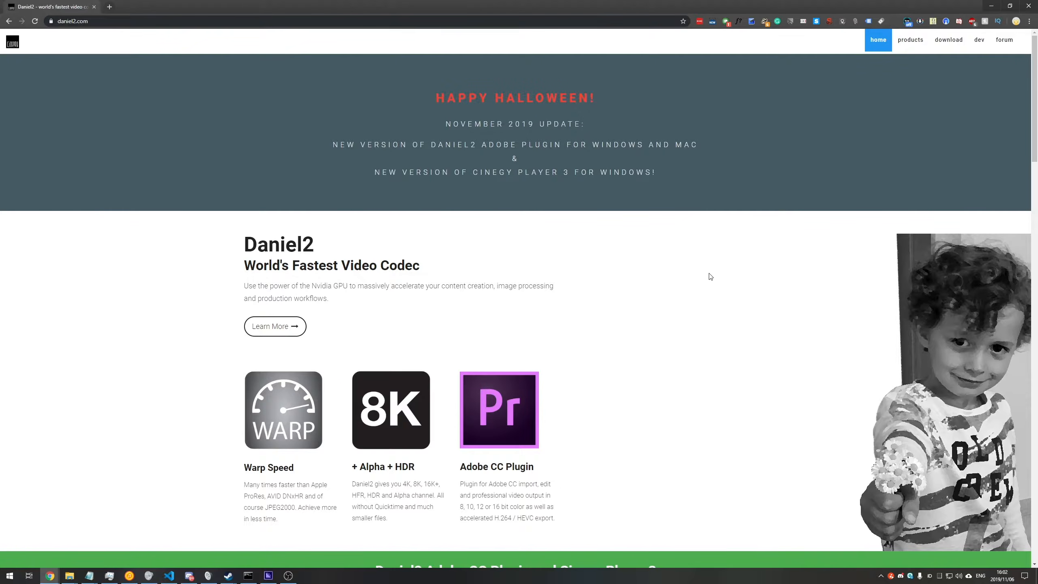
Step: Open the Daniel2 free download page and check the Cinegy Player 3 for Windows entry
{"action": "scroll", "coordinate": [510, 401], "scroll_direction": "down", "scroll_amount": 3}
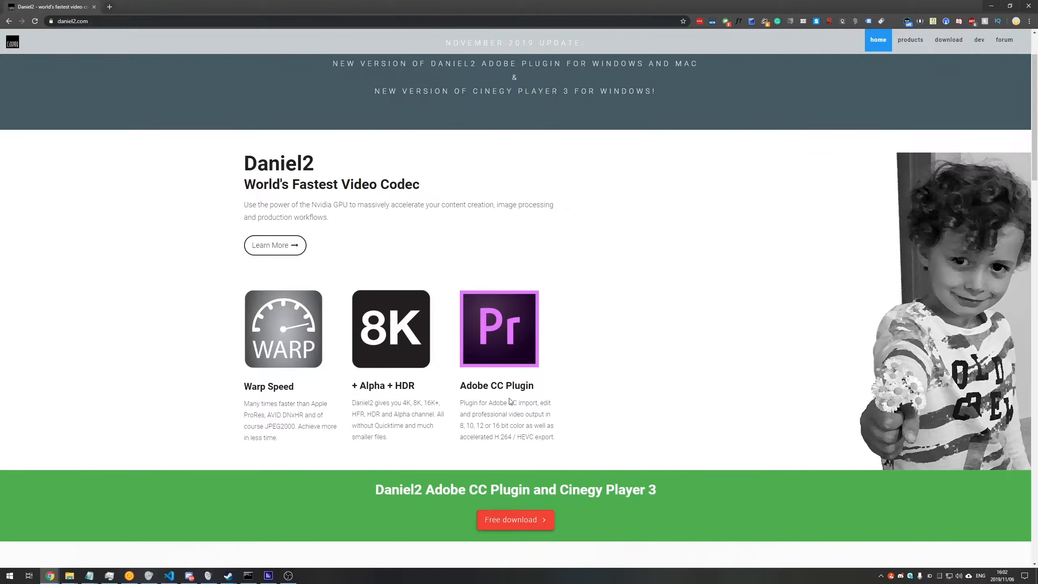
{"action": "left_click", "coordinate": [523, 479]}
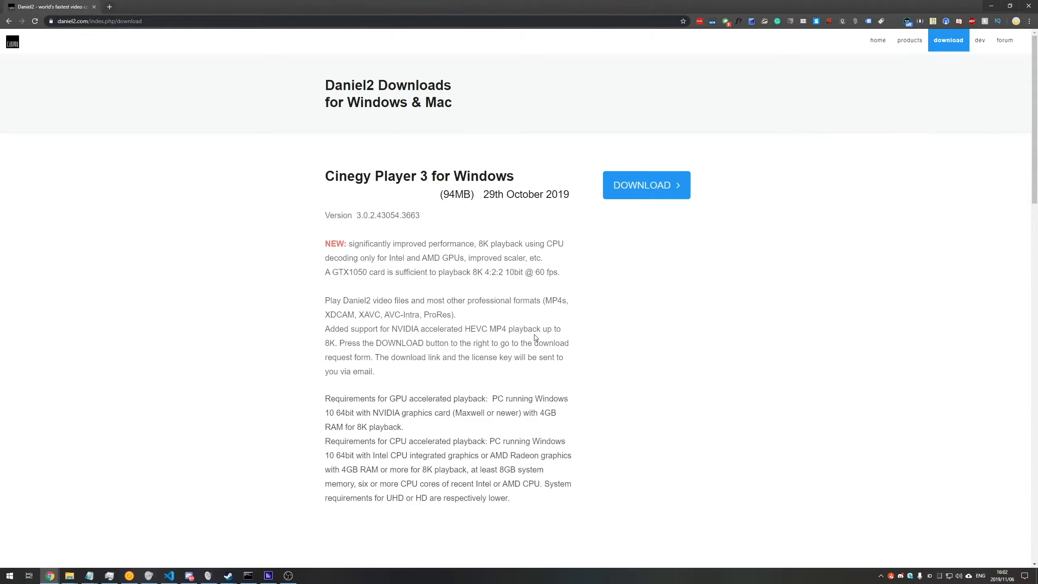
{"action": "left_click_drag", "start_coordinate": [334, 177], "coordinate": [517, 179]}
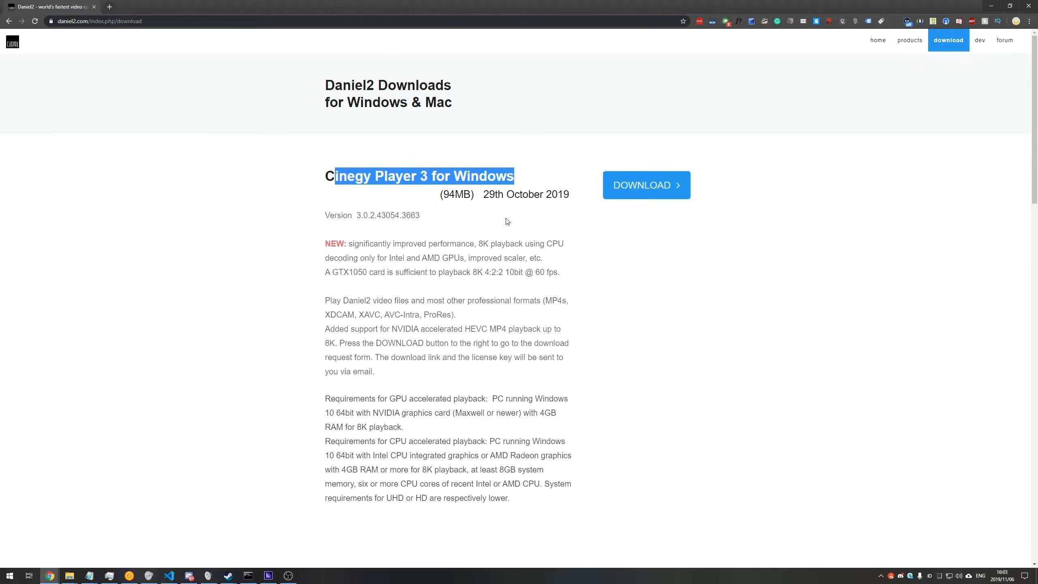
Step: Examine the Cinegy Daniel2 Adobe CC 2019 Accelerator Plugin for Windows entry and its system requirements
{"action": "scroll", "coordinate": [447, 306], "scroll_direction": "down", "scroll_amount": 5}
{"action": "scroll", "coordinate": [447, 305], "scroll_direction": "down", "scroll_amount": 4}
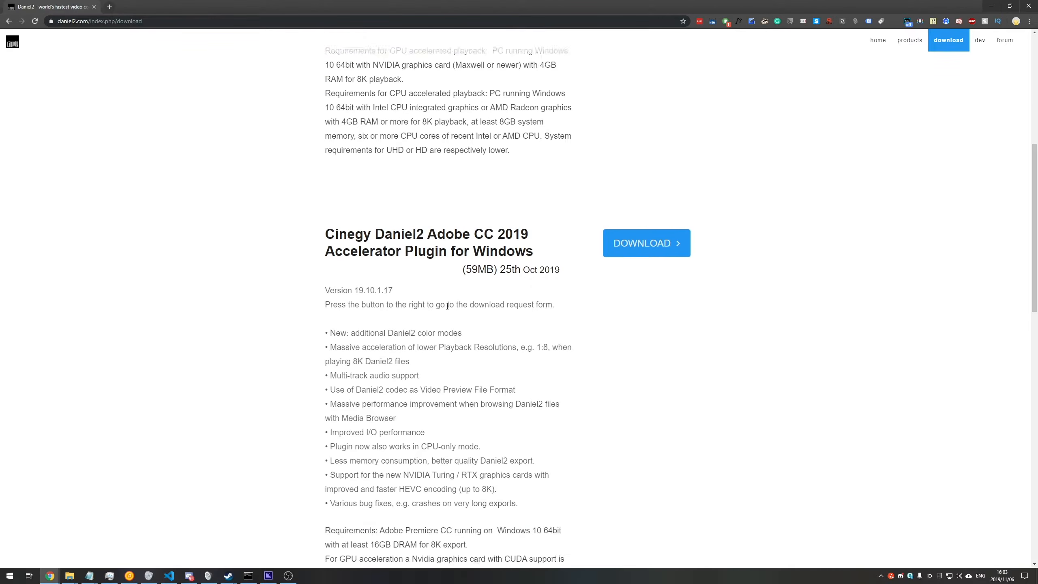
{"action": "left_click_drag", "start_coordinate": [325, 218], "coordinate": [531, 221]}
{"action": "left_click_drag", "start_coordinate": [387, 235], "coordinate": [541, 238]}
{"action": "left_click", "coordinate": [542, 238]}
{"action": "scroll", "coordinate": [528, 297], "scroll_direction": "down", "scroll_amount": 6}
{"action": "left_click_drag", "start_coordinate": [412, 410], "coordinate": [523, 410]}
{"action": "left_click_drag", "start_coordinate": [434, 428], "coordinate": [507, 429]}
{"action": "left_click", "coordinate": [515, 435]}
Step: Open the download request form for the Cinegy Daniel2 Adobe CC 2019 Accelerator Plugin for Windows
{"action": "scroll", "coordinate": [516, 434], "scroll_direction": "up", "scroll_amount": 4}
{"action": "scroll", "coordinate": [515, 434], "scroll_direction": "up", "scroll_amount": 3}
{"action": "left_click", "coordinate": [633, 233]}
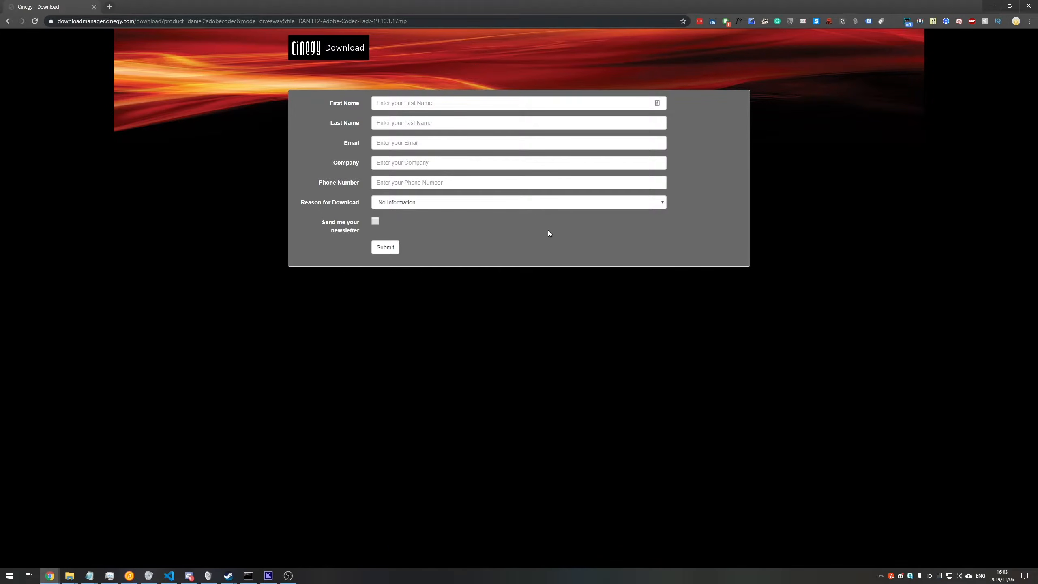
Step: Open the Cinegy website in a separate tab and look through its Broadcast market page and product list
{"action": "right_click", "coordinate": [355, 48]}
{"action": "left_click", "coordinate": [368, 56]}
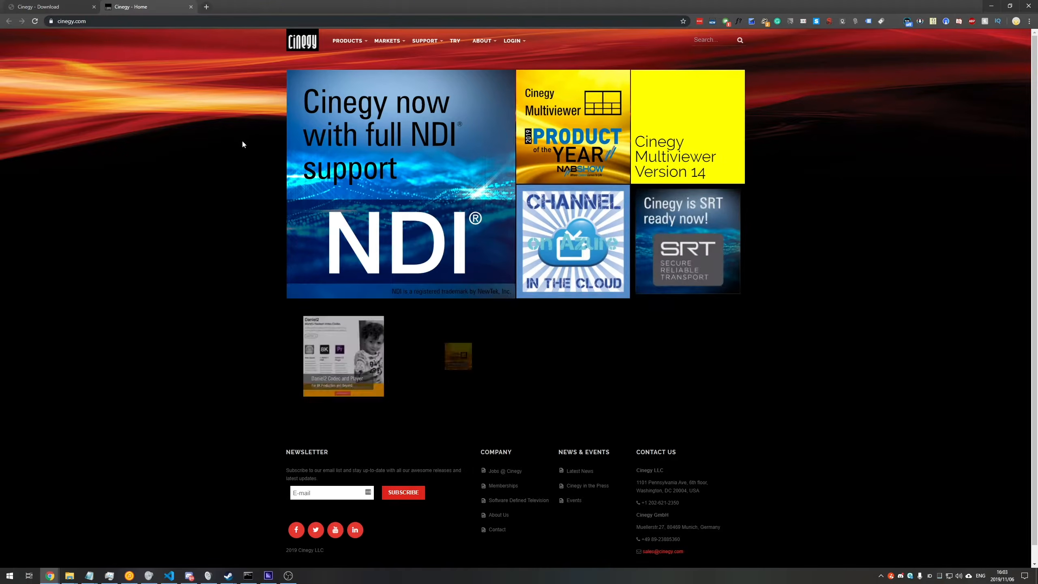
{"action": "mouse_move", "coordinate": [346, 45]}
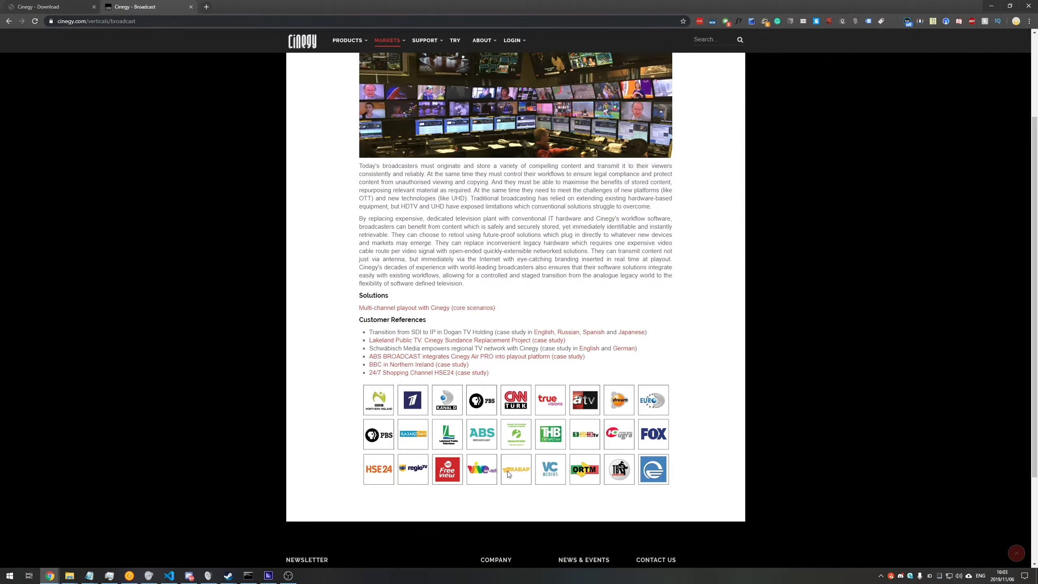
{"action": "scroll", "coordinate": [551, 417], "scroll_direction": "up", "scroll_amount": 3}
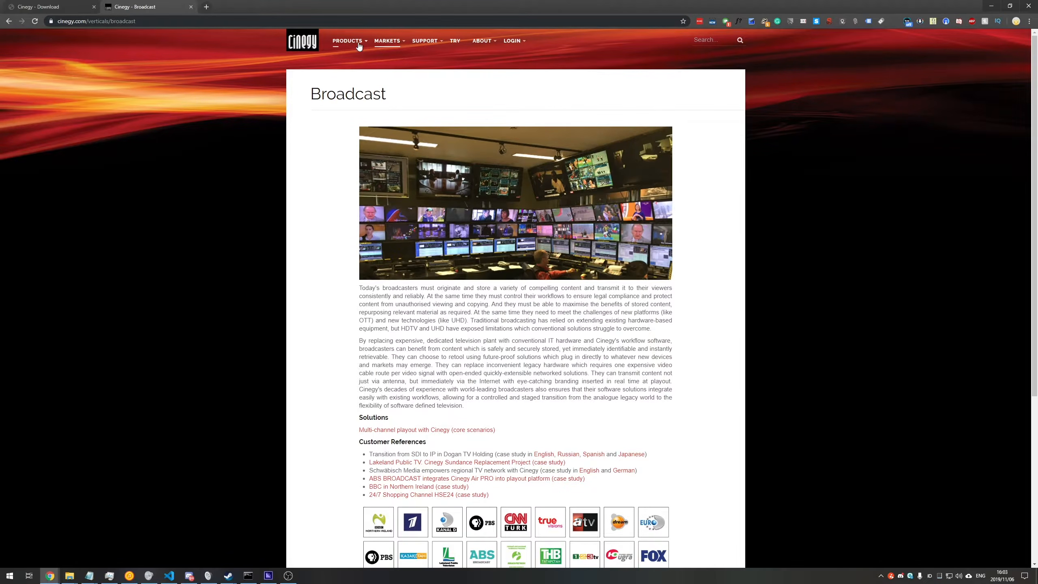
{"action": "mouse_move", "coordinate": [360, 46]}
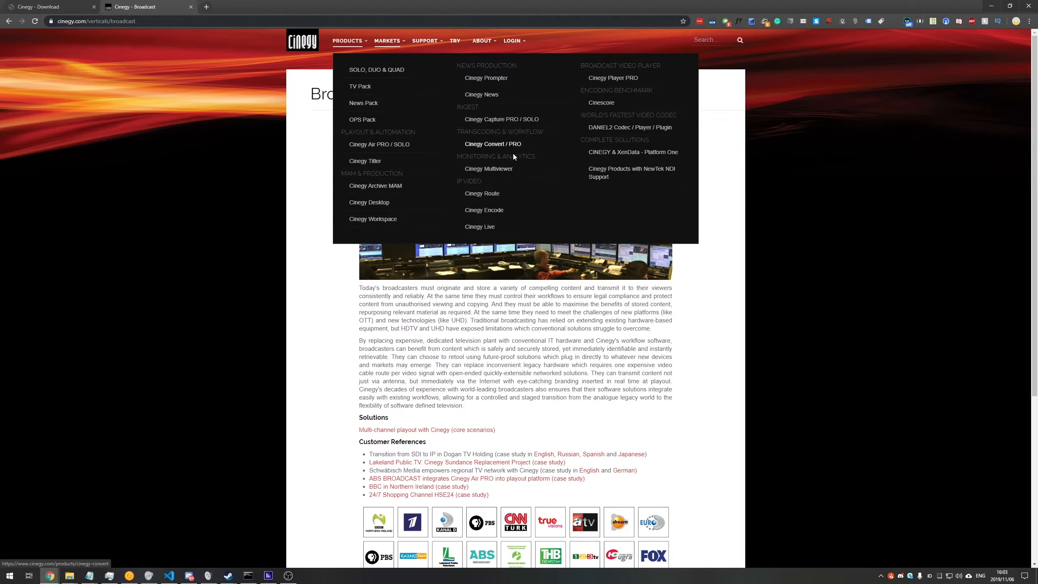
Step: Return to the Cinegy download form and review its contact fields and the available reasons for download
{"action": "left_click", "coordinate": [92, 5]}
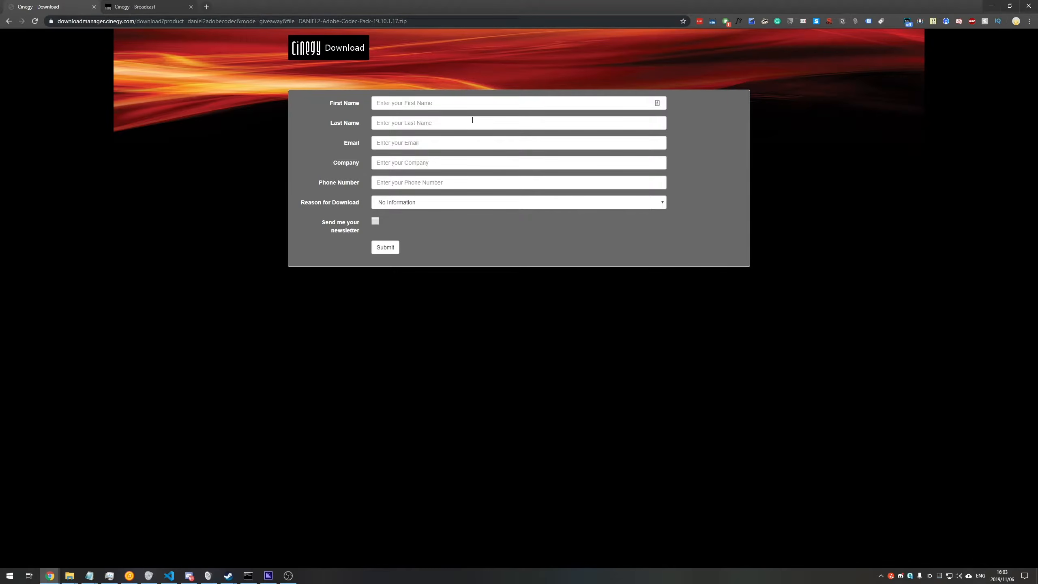
{"action": "left_click", "coordinate": [463, 105]}
{"action": "left_click_drag", "start_coordinate": [353, 146], "coordinate": [398, 160]}
{"action": "left_click", "coordinate": [355, 143]}
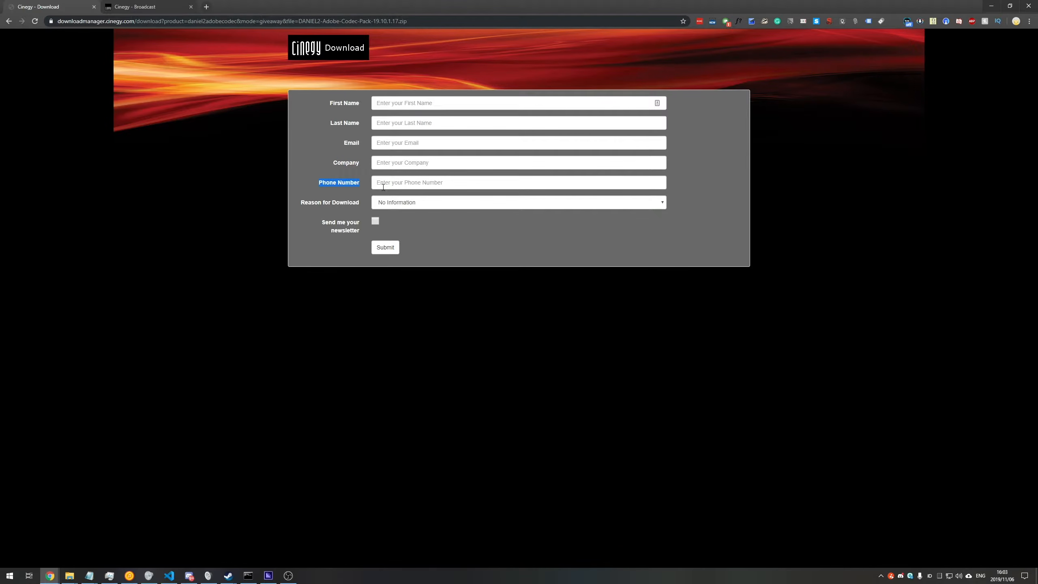
{"action": "left_click_drag", "start_coordinate": [323, 203], "coordinate": [370, 203]}
{"action": "left_click", "coordinate": [386, 203]}
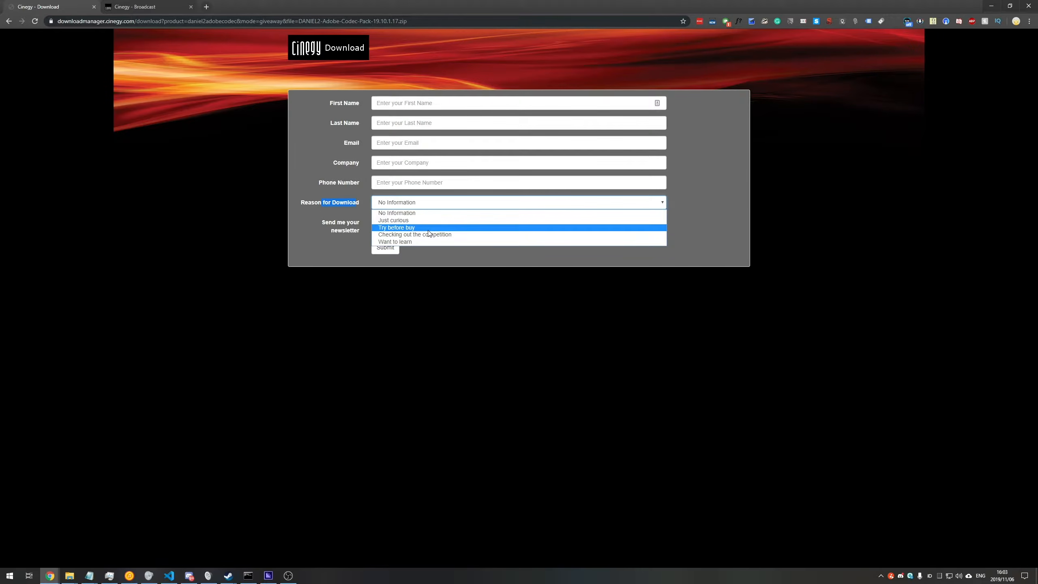
{"action": "left_click", "coordinate": [411, 204]}
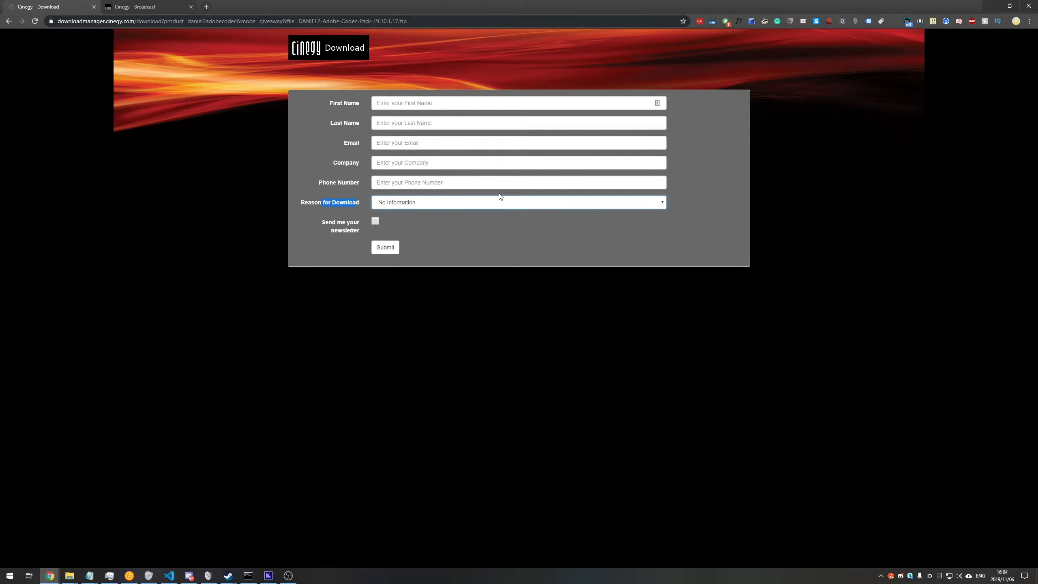
{"action": "left_click", "coordinate": [469, 104]}
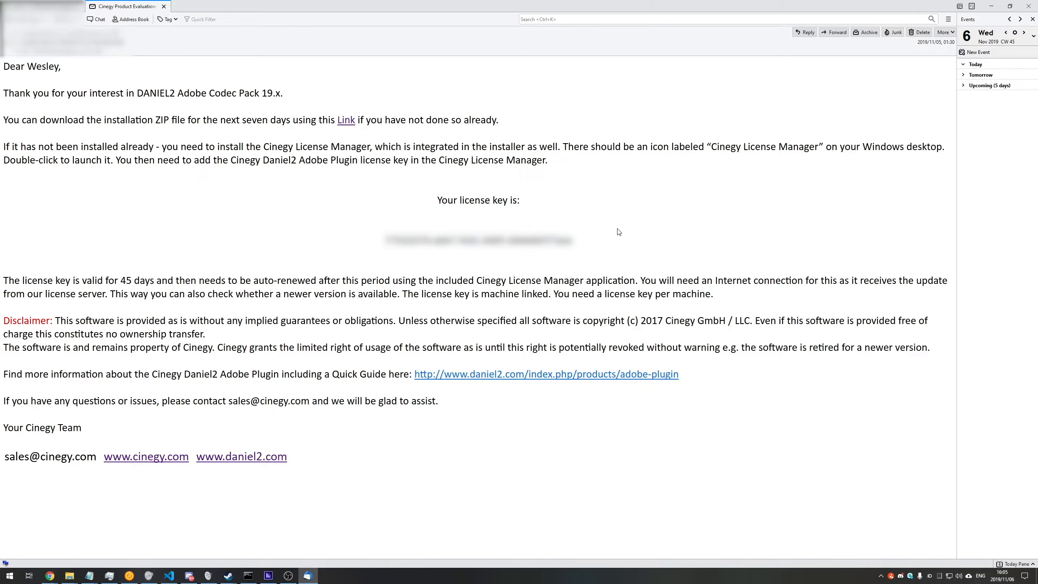
Step: Switch to the Cinegy product evaluation email and locate the licence key and the installation ZIP download link
{"action": "left_click_drag", "start_coordinate": [577, 244], "coordinate": [375, 244]}
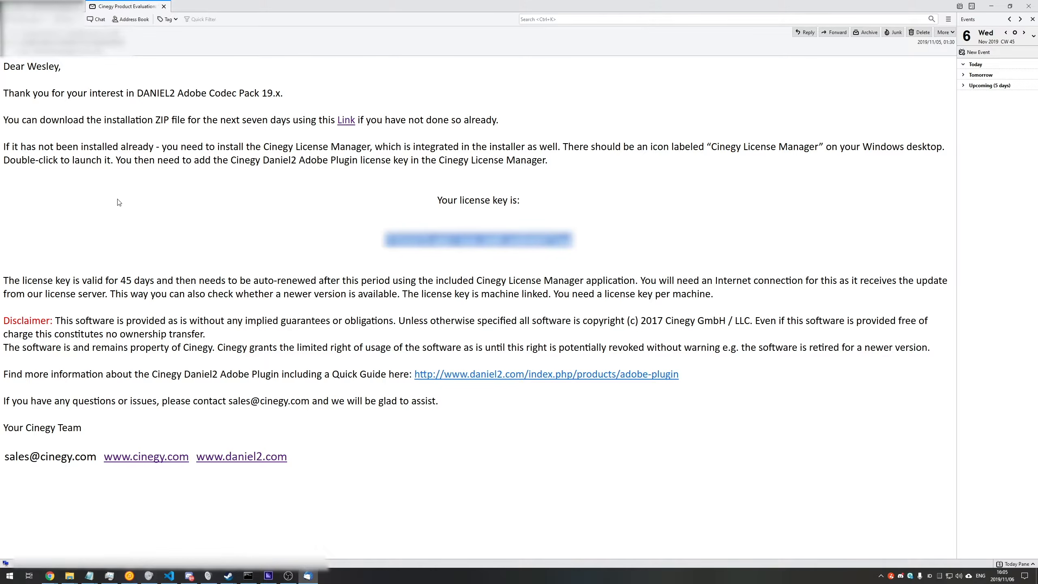
{"action": "left_click_drag", "start_coordinate": [4, 121], "coordinate": [509, 125]}
{"action": "left_click", "coordinate": [384, 142]}
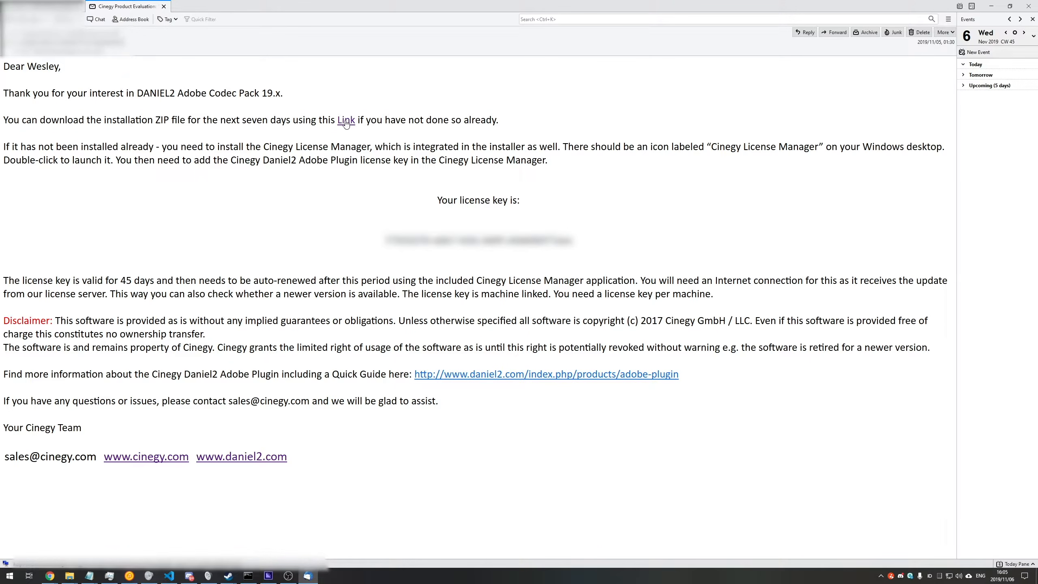
{"action": "left_click_drag", "start_coordinate": [338, 121], "coordinate": [360, 122]}
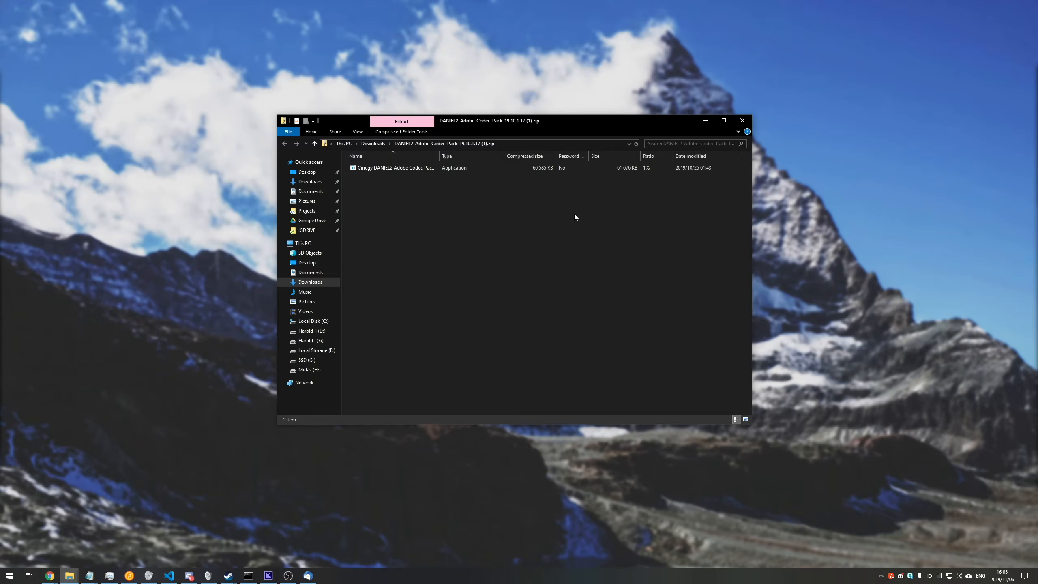
{"action": "left_click_drag", "start_coordinate": [557, 194], "coordinate": [480, 166]}
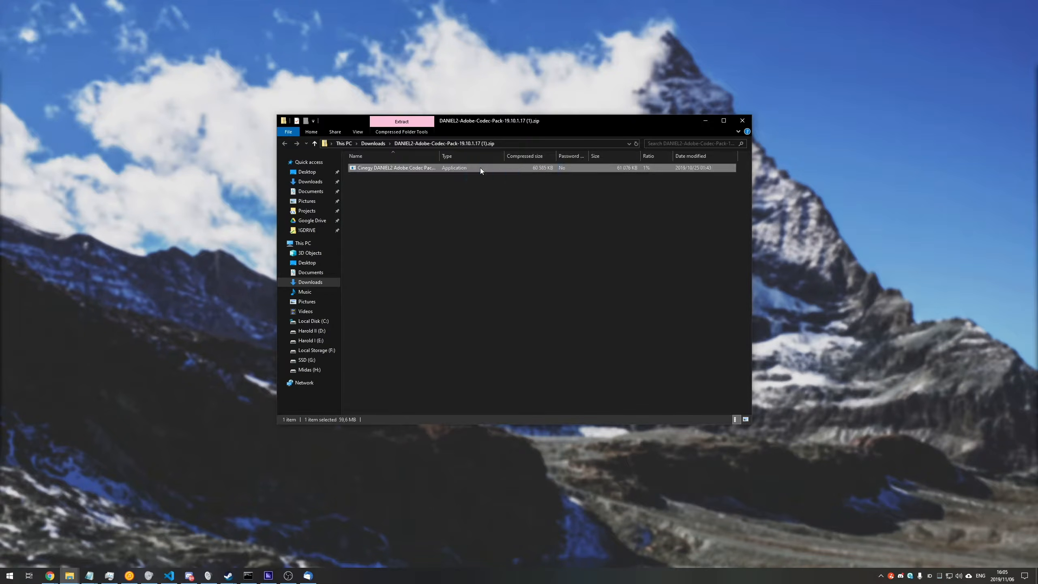
{"action": "double_click", "coordinate": [439, 169]}
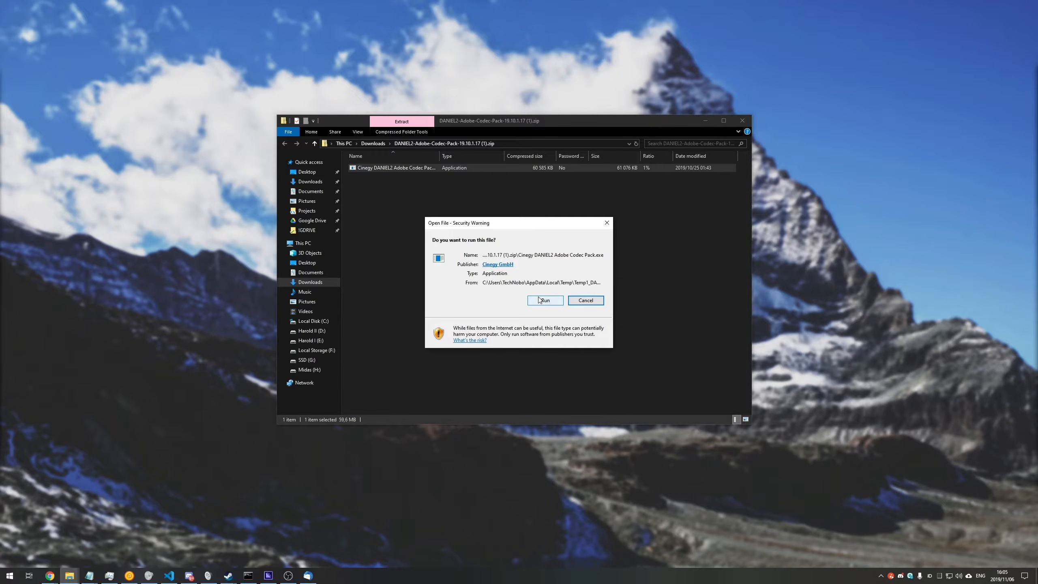
{"action": "left_click", "coordinate": [540, 300]}
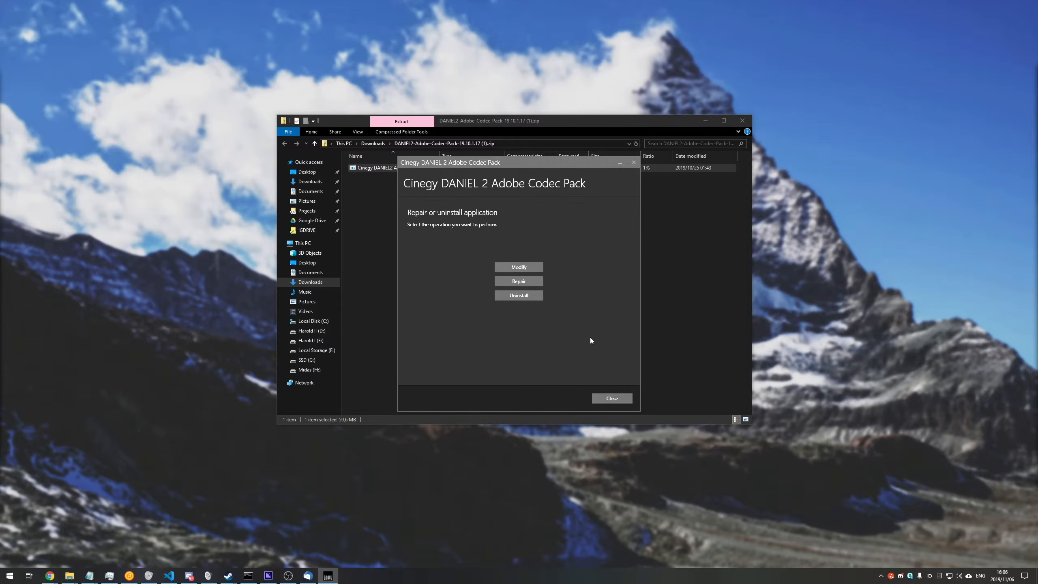
{"action": "left_click", "coordinate": [612, 398]}
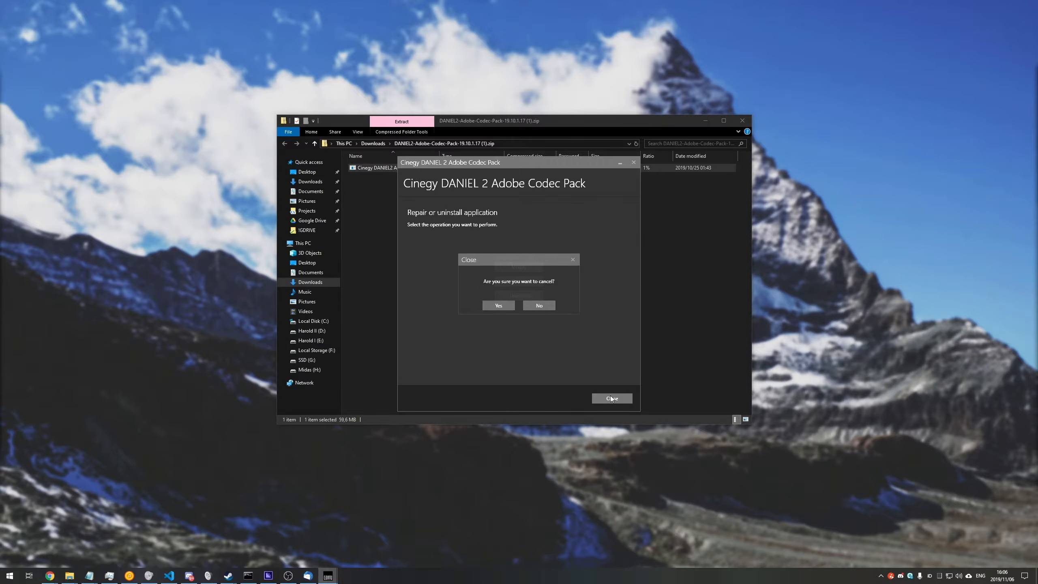
{"action": "left_click", "coordinate": [504, 308]}
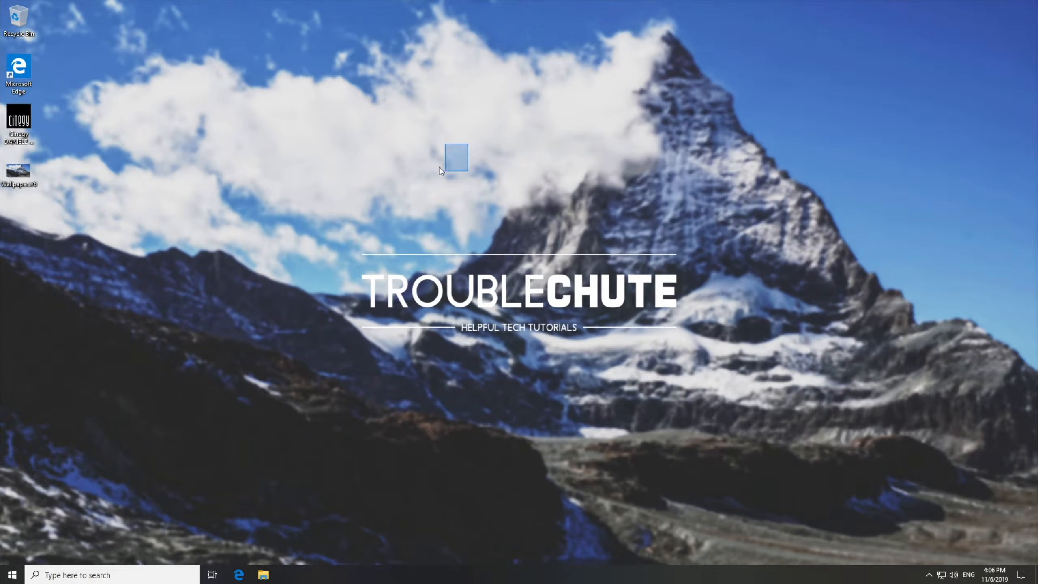
Step: Run the Cinegy DANIEL2 installer from the desktop, accept the licence terms, and install both Cinegy License Manager and the DANIEL 2 Adobe Codec Pack
{"action": "double_click", "coordinate": [27, 125]}
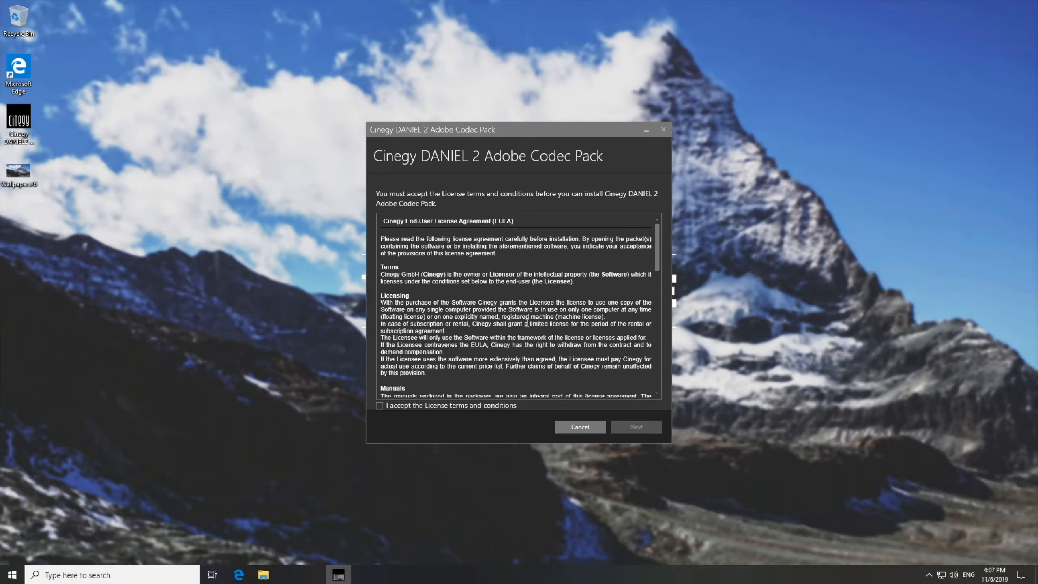
{"action": "left_click", "coordinate": [389, 405]}
{"action": "left_click", "coordinate": [636, 427]}
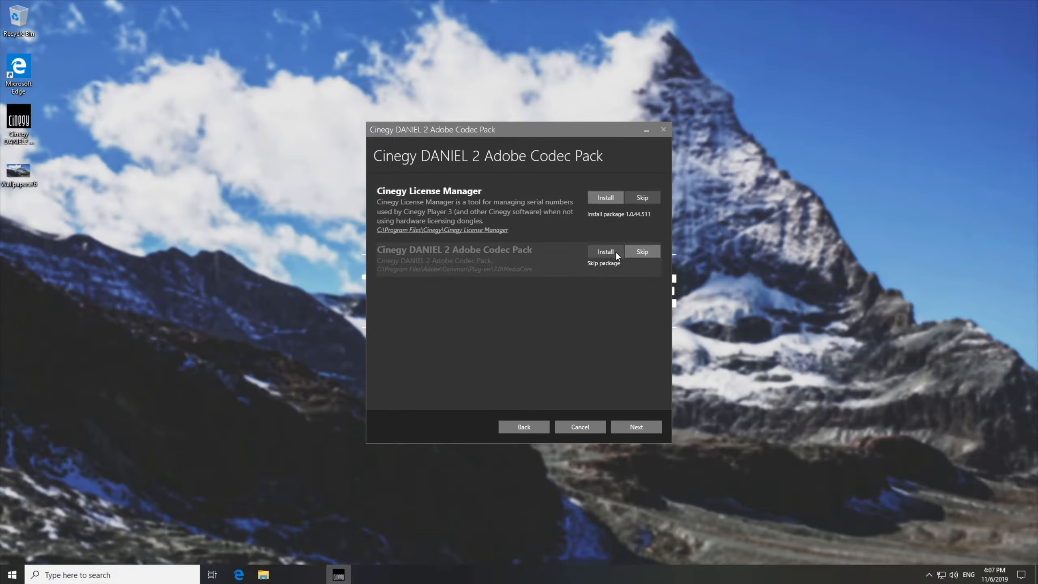
{"action": "left_click", "coordinate": [638, 425]}
{"action": "left_click", "coordinate": [638, 425]}
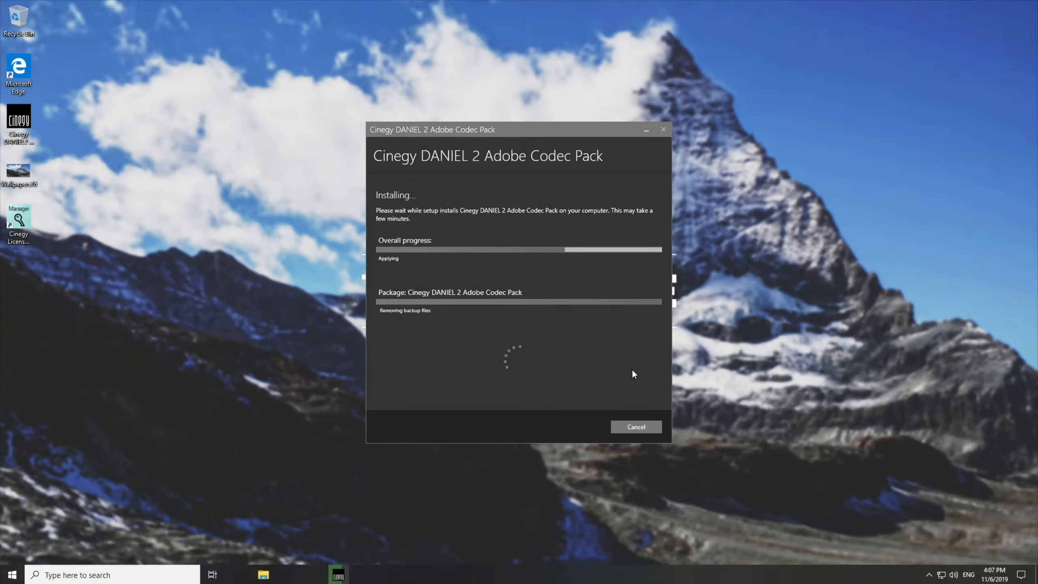
{"action": "left_click", "coordinate": [637, 429]}
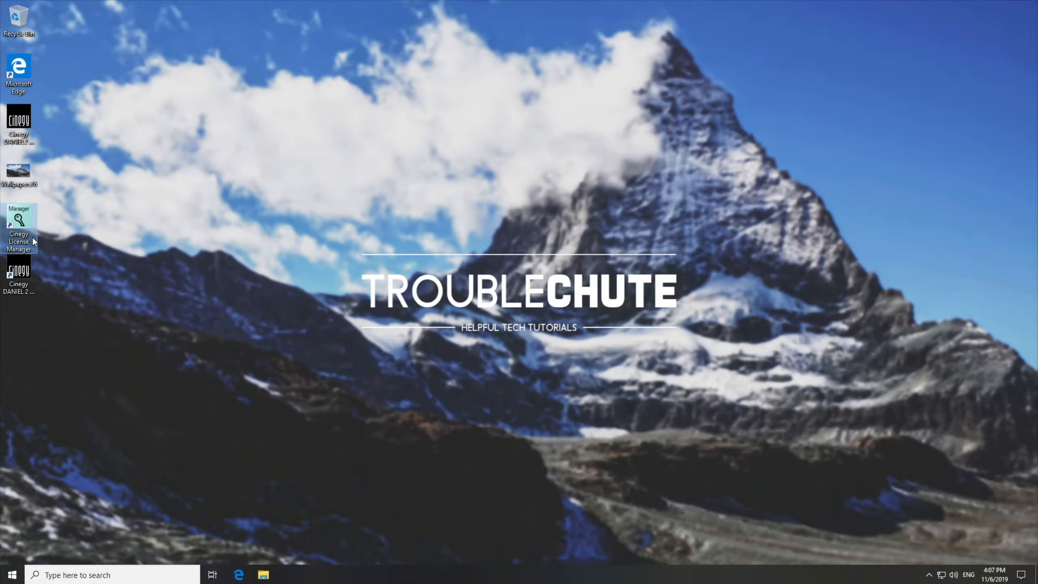
Step: Open the Cinegy DANIEL 2 Adobe Codec Pack settings from the desktop, inspect the GPU Acceleration option, and close them without changes
{"action": "left_click", "coordinate": [32, 291]}
{"action": "double_click", "coordinate": [20, 277]}
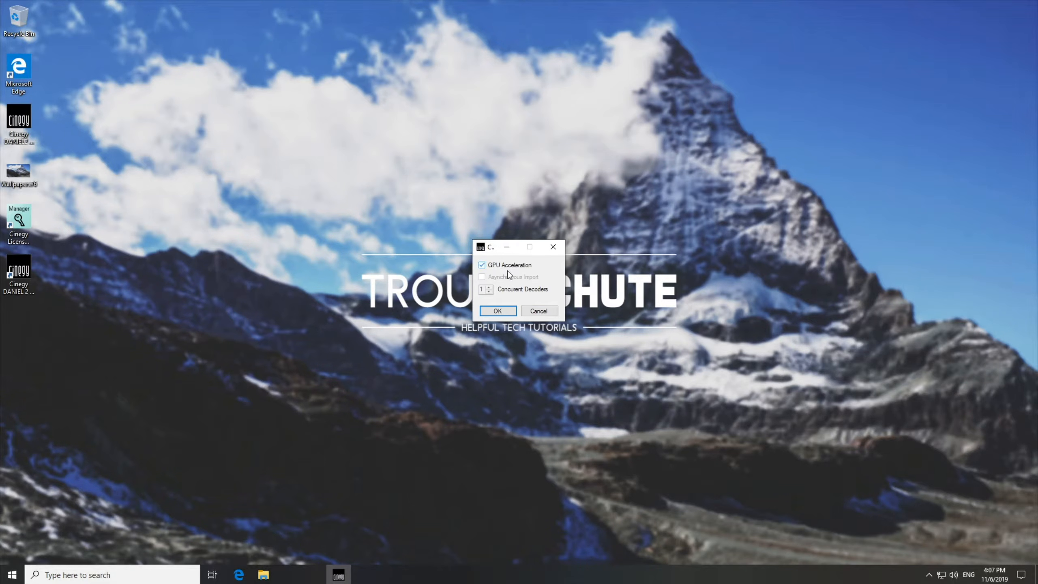
{"action": "left_click", "coordinate": [538, 311]}
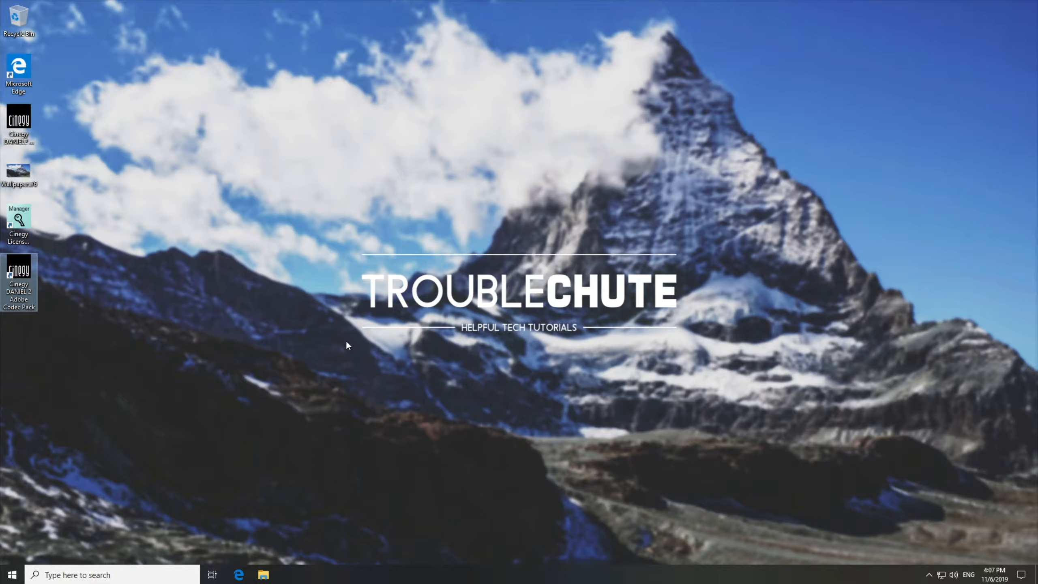
Step: Launch Cinegy License Manager and open the licence-adding form, ready for the serial number
{"action": "double_click", "coordinate": [24, 230]}
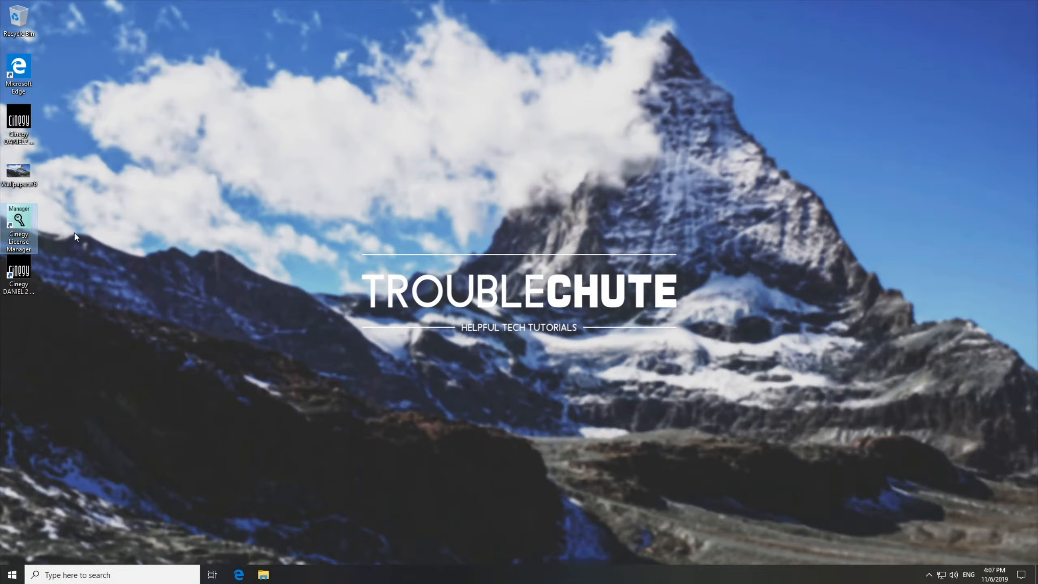
{"action": "left_click", "coordinate": [708, 424]}
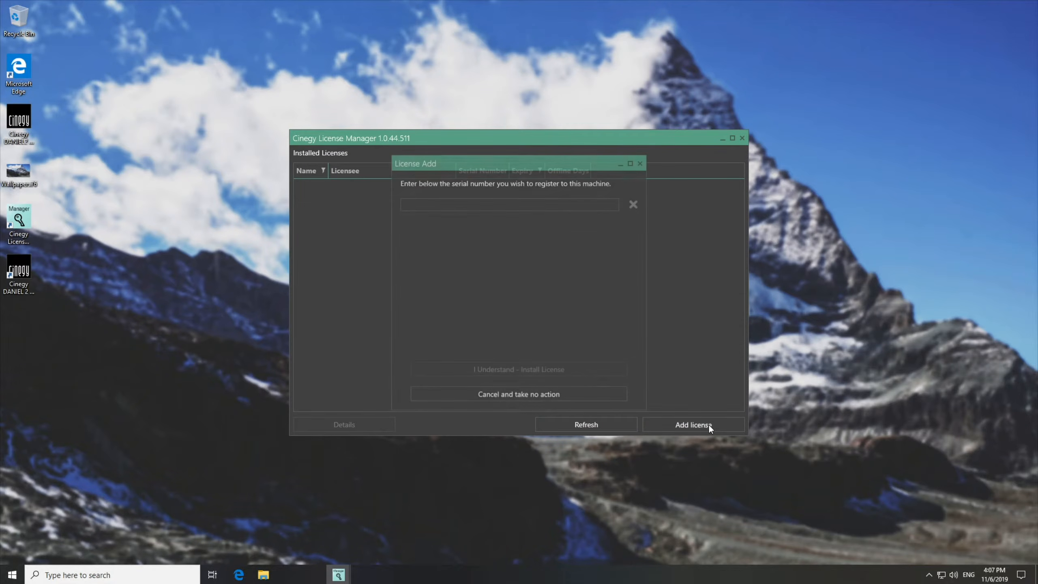
{"action": "left_click", "coordinate": [529, 203]}
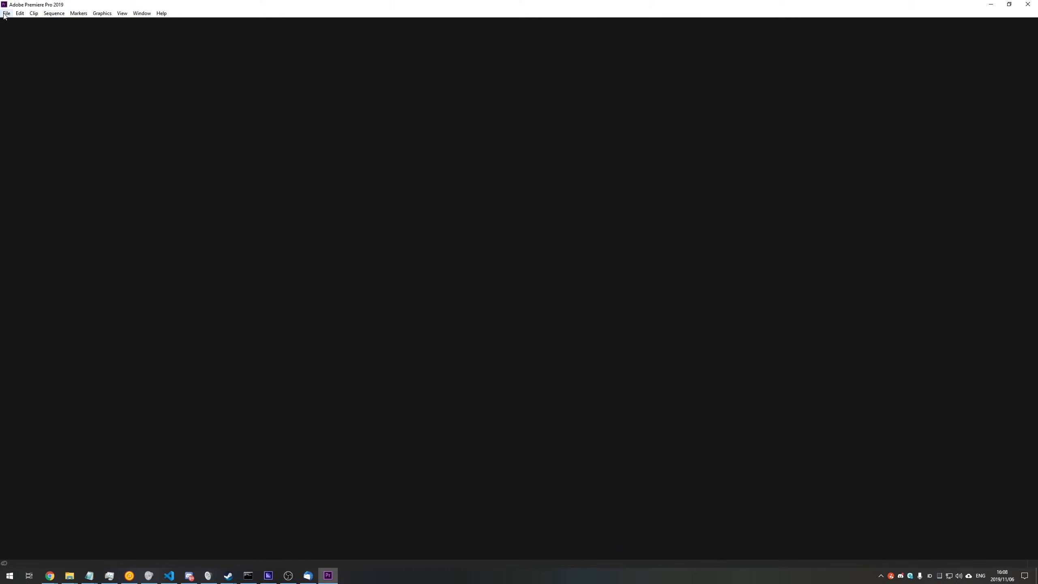
Step: Switch to Adobe Premiere Pro, create a project named Untitled with the default settings, and import a media file into it
{"action": "left_click", "coordinate": [6, 14]}
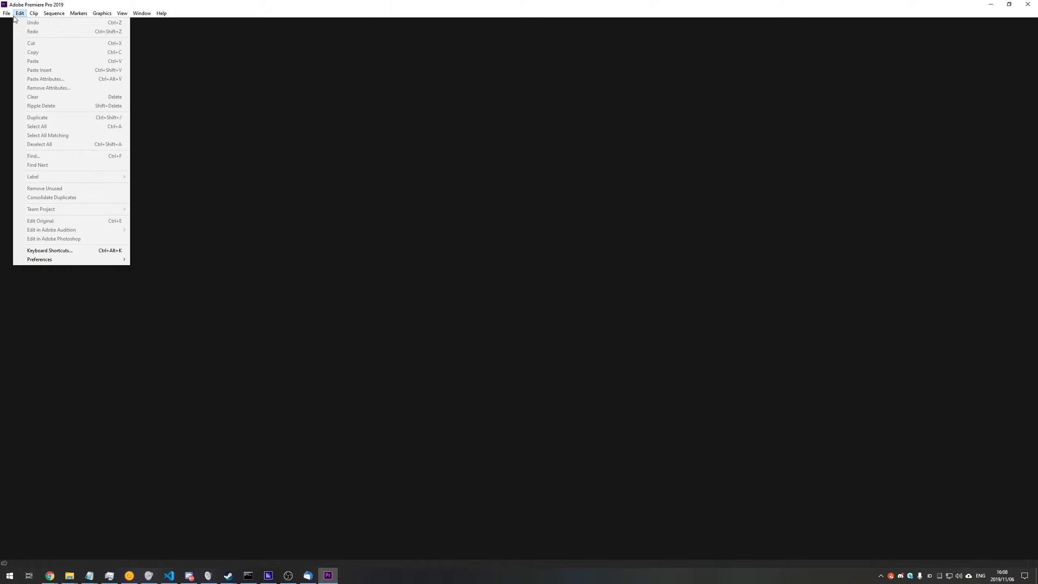
{"action": "mouse_move", "coordinate": [14, 24]}
{"action": "left_click", "coordinate": [175, 23]}
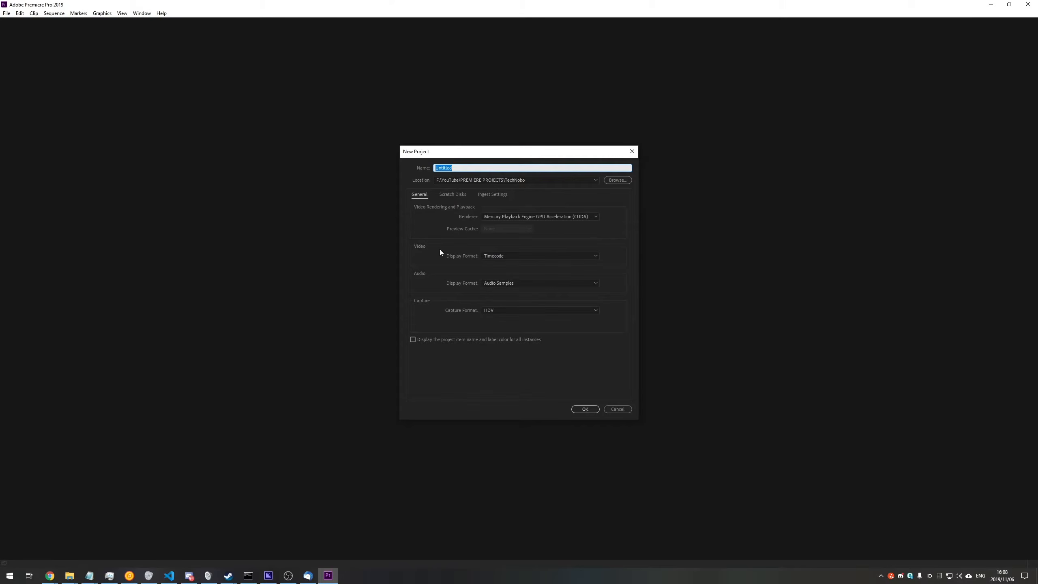
{"action": "left_click", "coordinate": [586, 409]}
{"action": "left_click", "coordinate": [545, 297]}
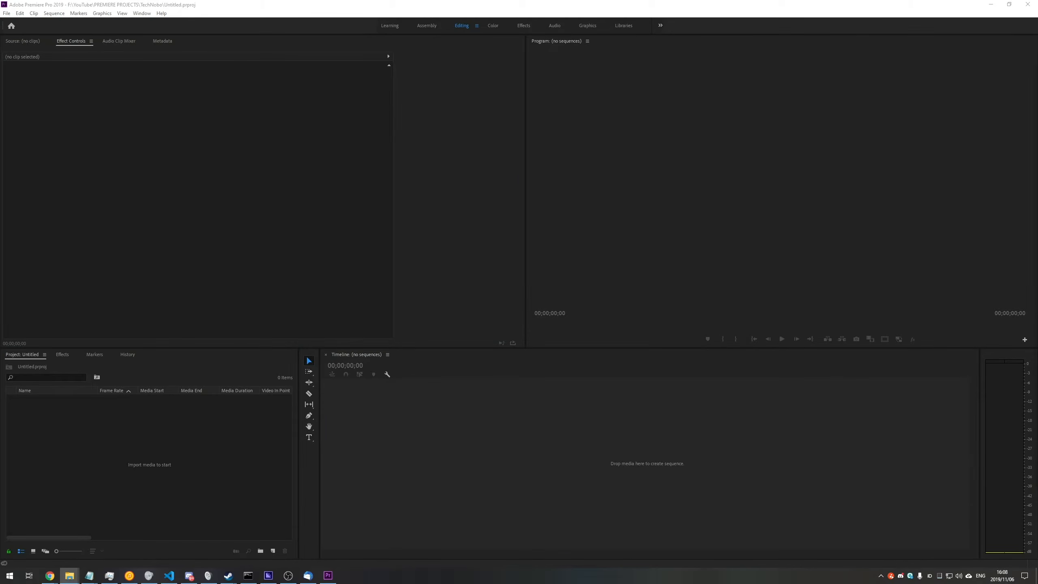
{"action": "left_click_drag", "start_coordinate": [1037, 263], "coordinate": [148, 420]}
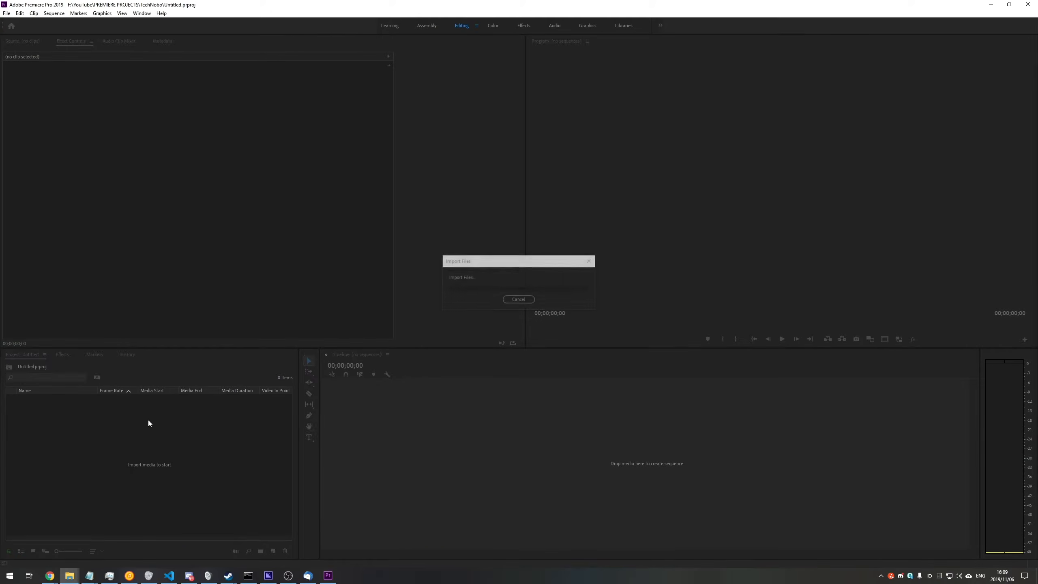
Step: Create a sequence from the imported RushANoStop.mp4 clip and open the sequence's export settings
{"action": "left_click_drag", "start_coordinate": [45, 401], "coordinate": [636, 478]}
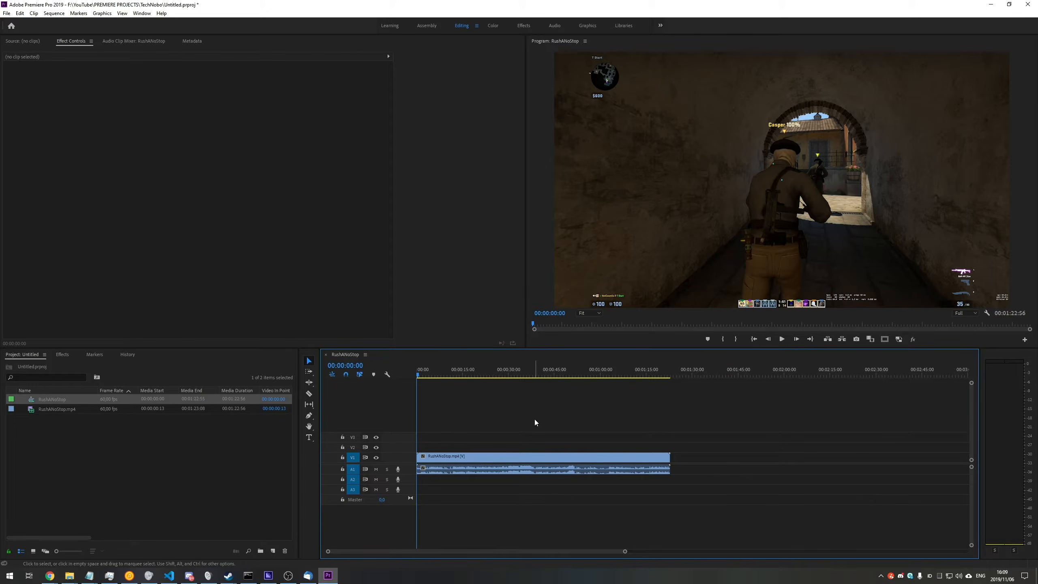
{"action": "key", "text": "ctrl+m"}
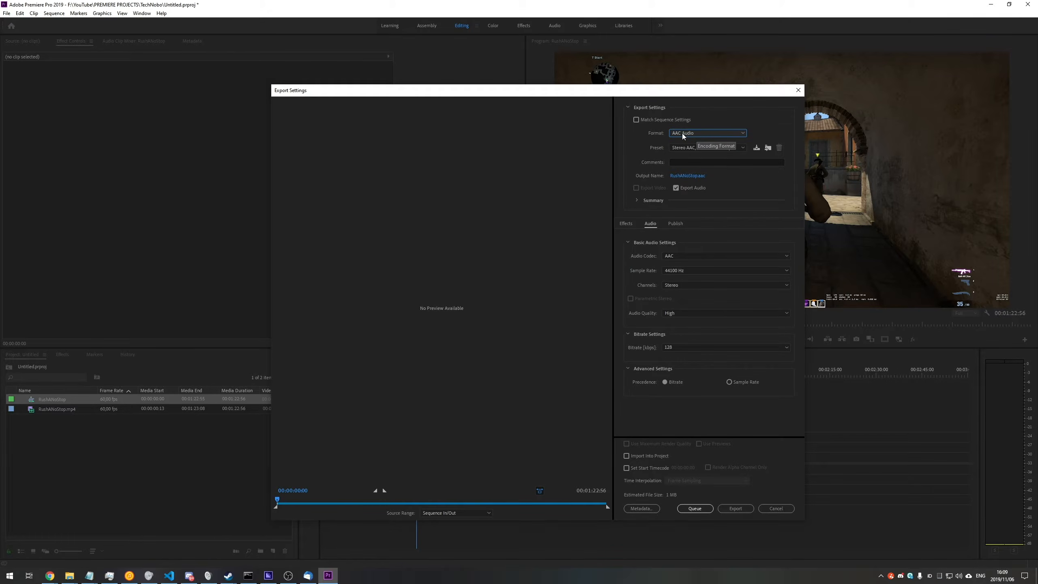
Step: Try the Cinegy H.264, Cinegy HEVC (H.265) and Cinegy Daniel2 export formats in turn to inspect their video settings
{"action": "left_click", "coordinate": [697, 133]}
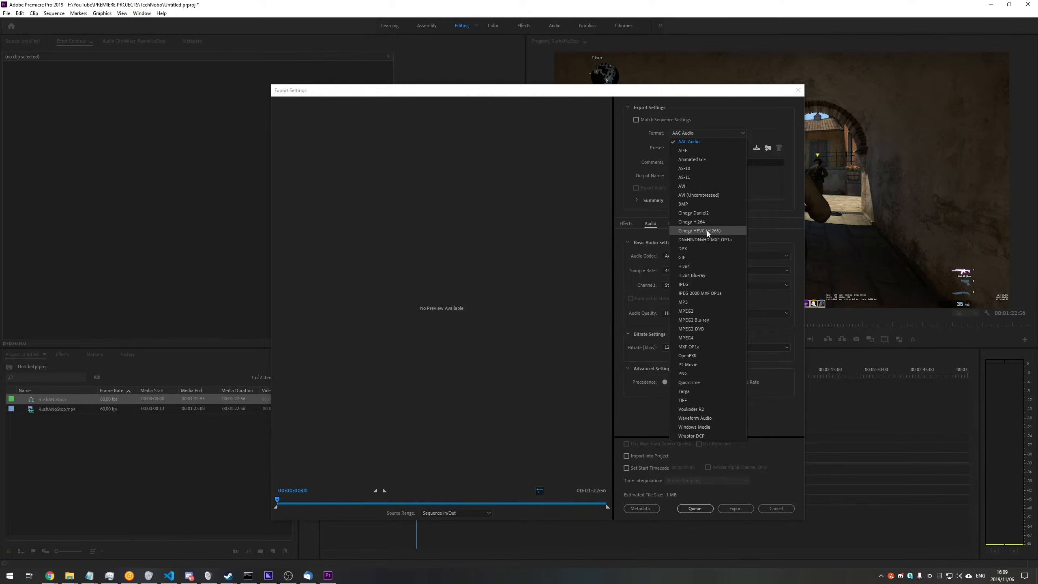
{"action": "left_click", "coordinate": [712, 221]}
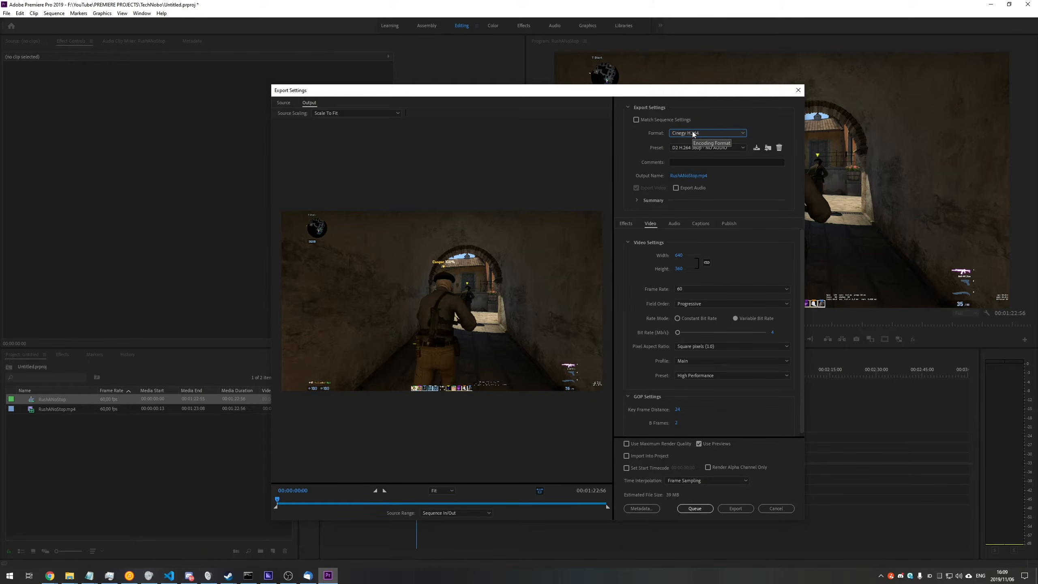
{"action": "left_click", "coordinate": [693, 134]}
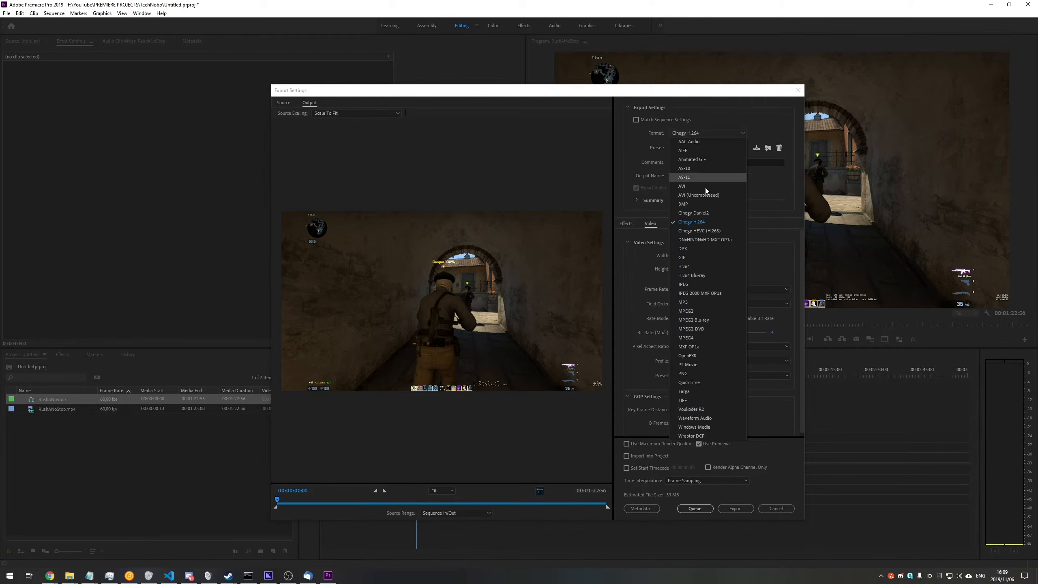
{"action": "left_click", "coordinate": [710, 233]}
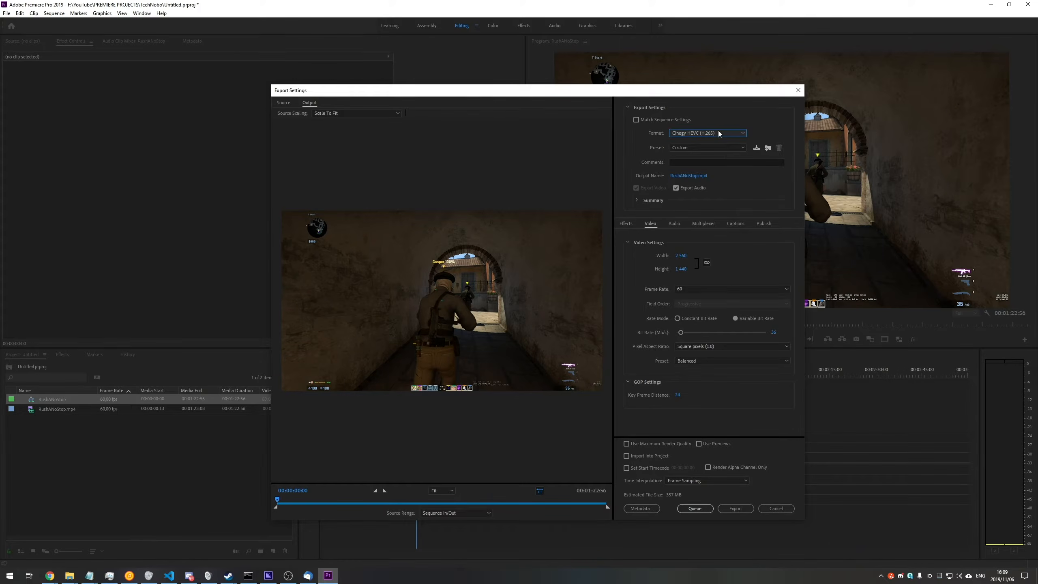
{"action": "left_click", "coordinate": [714, 131]}
{"action": "left_click", "coordinate": [716, 213]}
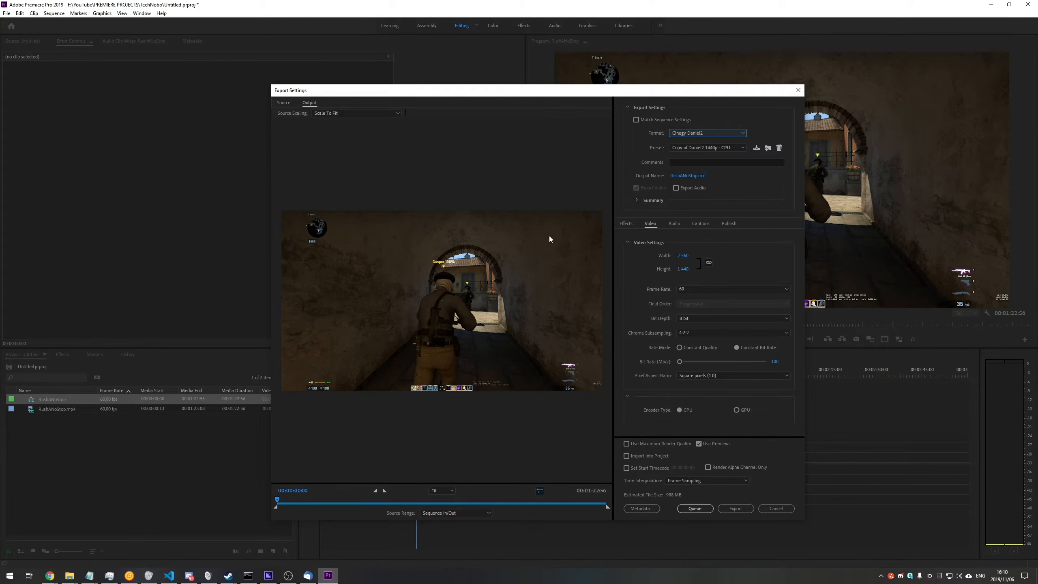
{"action": "left_click_drag", "start_coordinate": [604, 93], "coordinate": [623, 106]}
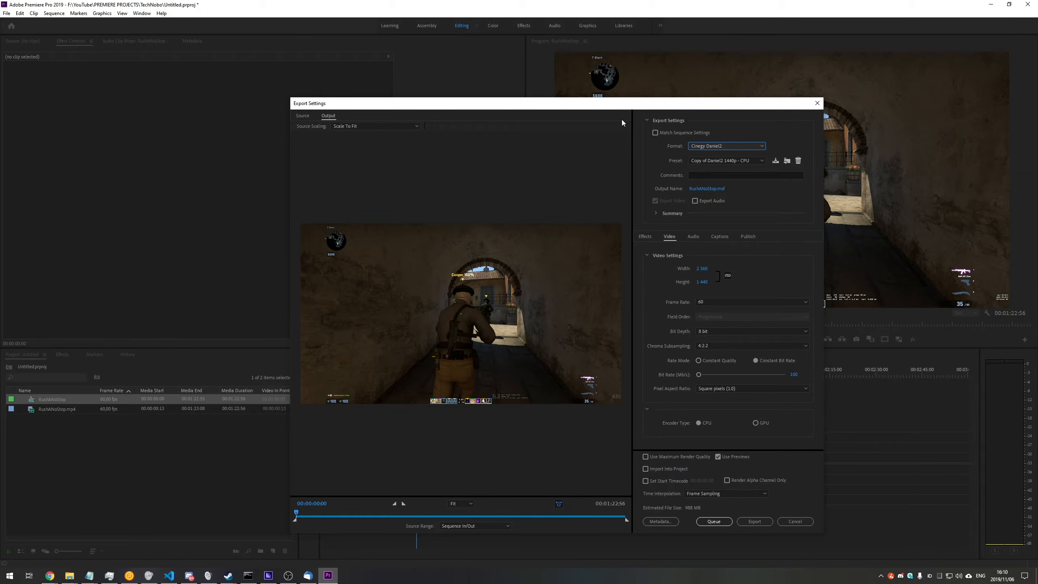
Step: Set the export format to Cinegy H.264 and the frame size to 2560 × 1440 with linked proportions
{"action": "left_click", "coordinate": [721, 145]}
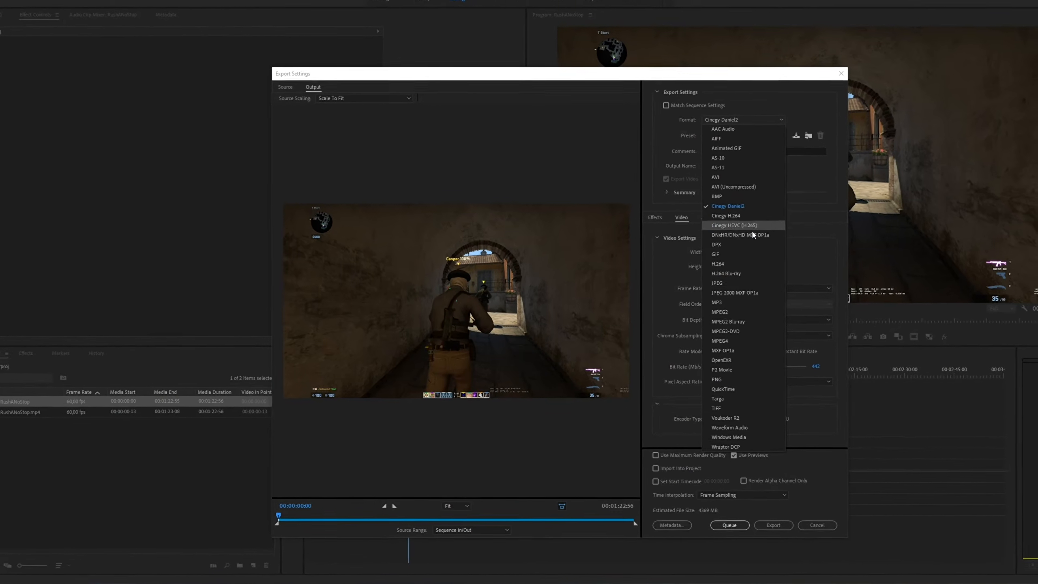
{"action": "left_click", "coordinate": [729, 235]}
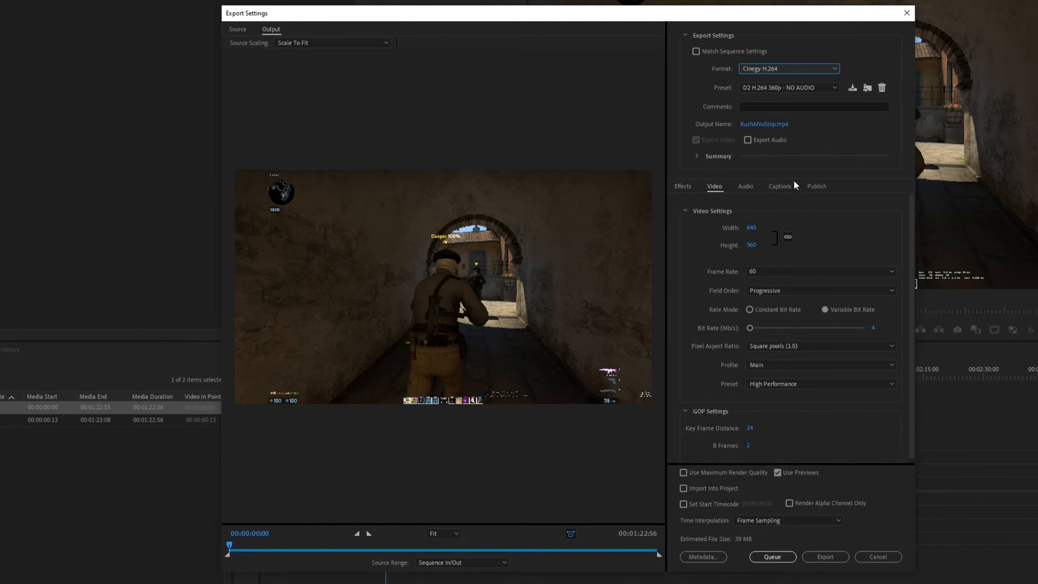
{"action": "left_click", "coordinate": [753, 227]}
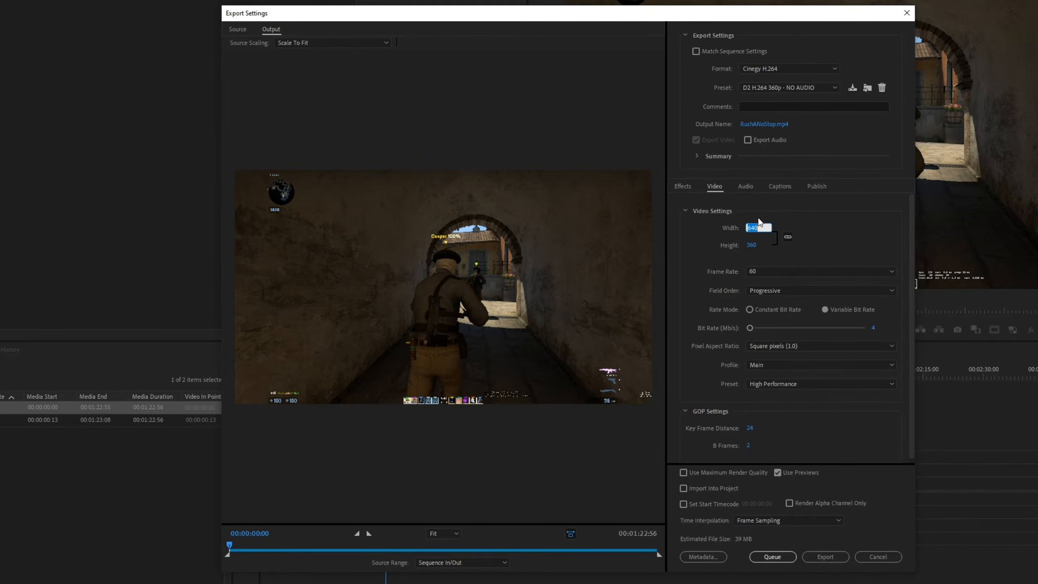
{"action": "type", "text": "2560"}
{"action": "key", "text": "Tab"}
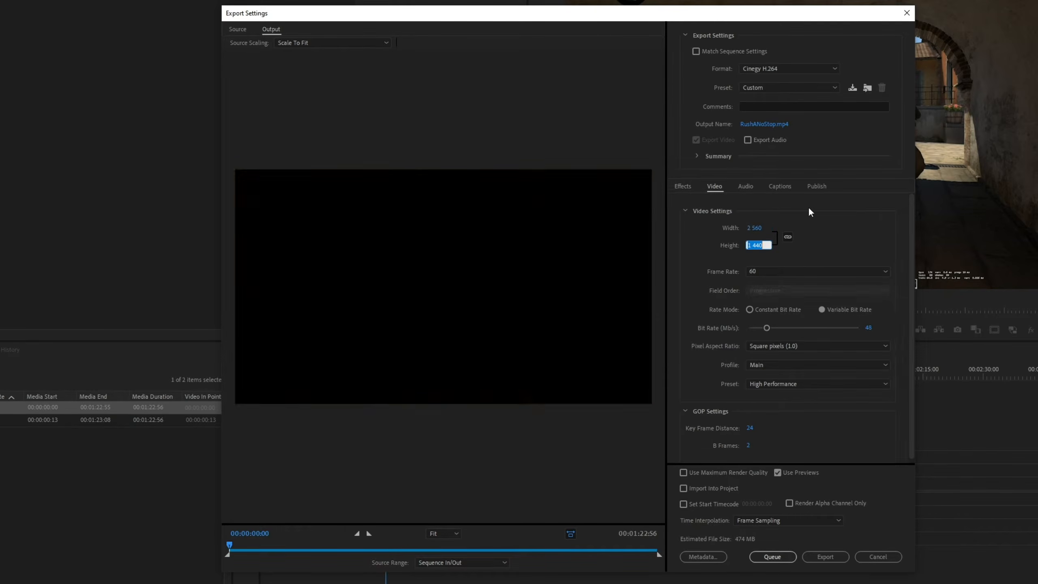
{"action": "left_click", "coordinate": [822, 216]}
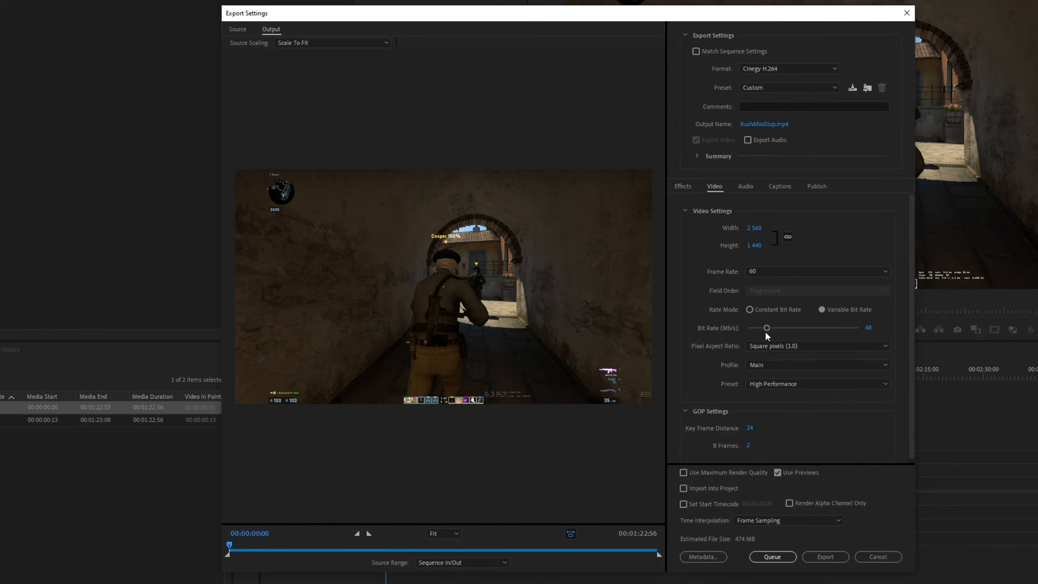
Step: Set the bit rate to 100 Mb/s and export only about the first 32 seconds of the sequence
{"action": "left_click_drag", "start_coordinate": [767, 328], "coordinate": [798, 331]}
{"action": "left_click", "coordinate": [870, 328]}
{"action": "type", "text": "100"}
{"action": "key", "text": "Return"}
{"action": "left_click_drag", "start_coordinate": [662, 553], "coordinate": [398, 555]}
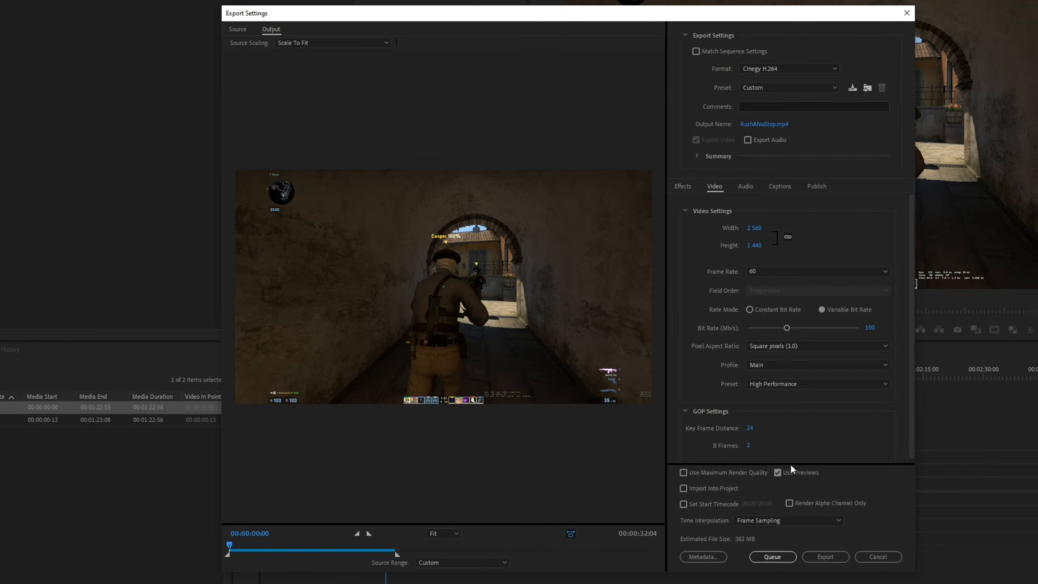
{"action": "left_click", "coordinate": [814, 559]}
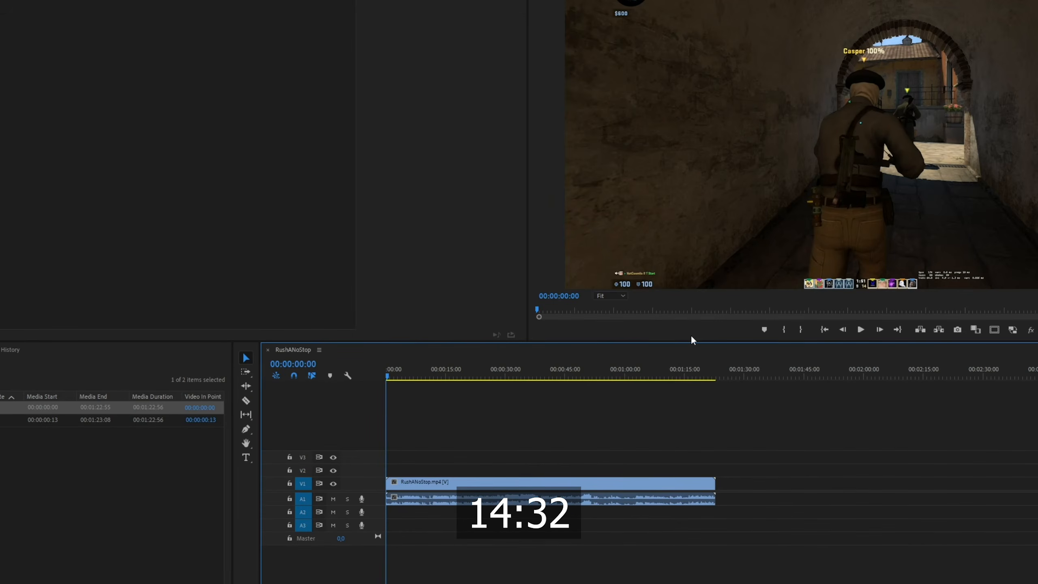
Step: Switch to File Explorer, play the exported RushANoStop.mp4 in VLC to check it, and return to Premiere Pro
{"action": "key", "text": "alt+Tab"}
{"action": "left_click", "coordinate": [586, 192]}
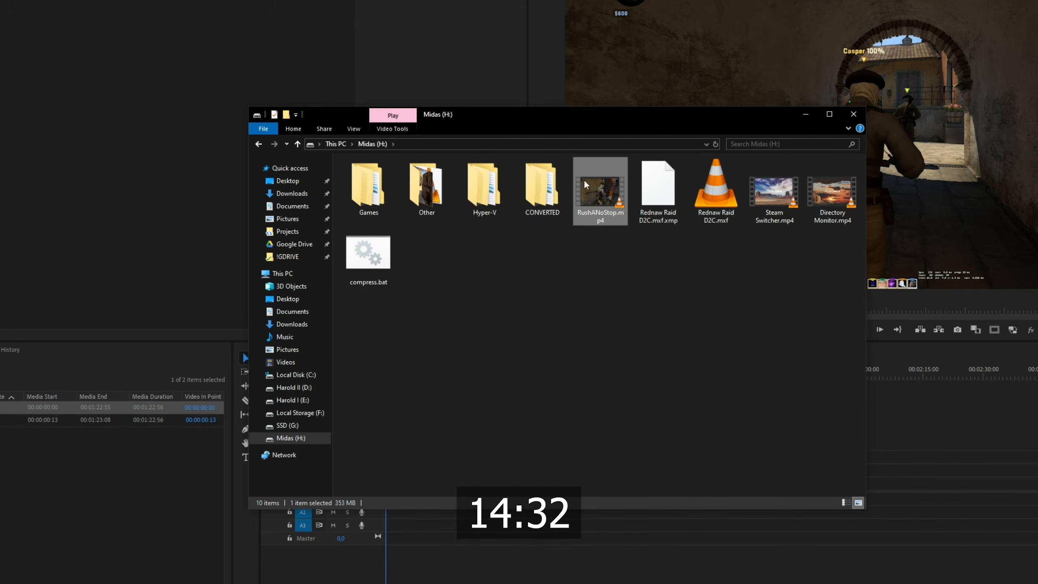
{"action": "double_click", "coordinate": [585, 207]}
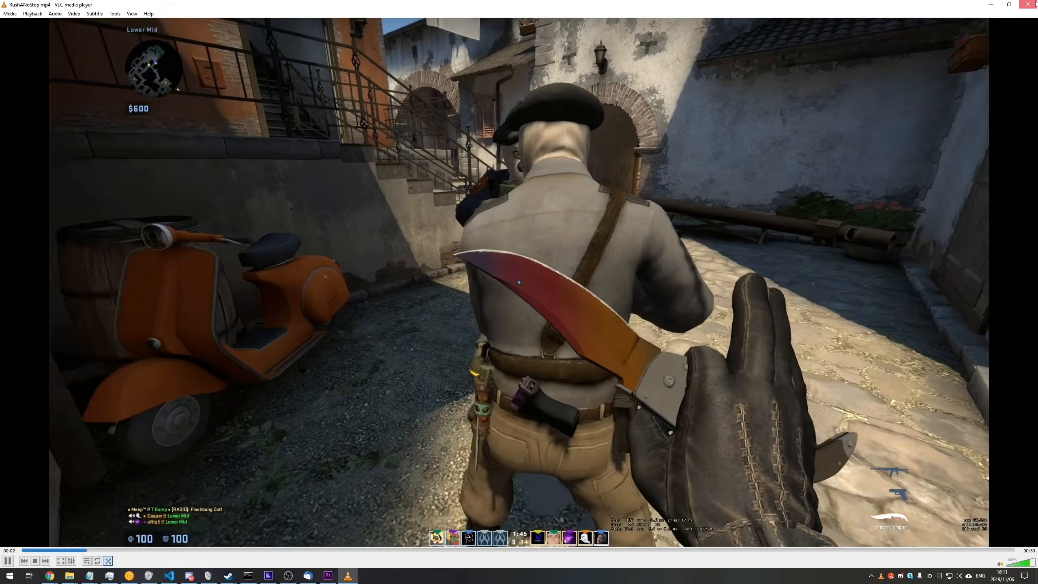
{"action": "left_click", "coordinate": [1034, 3]}
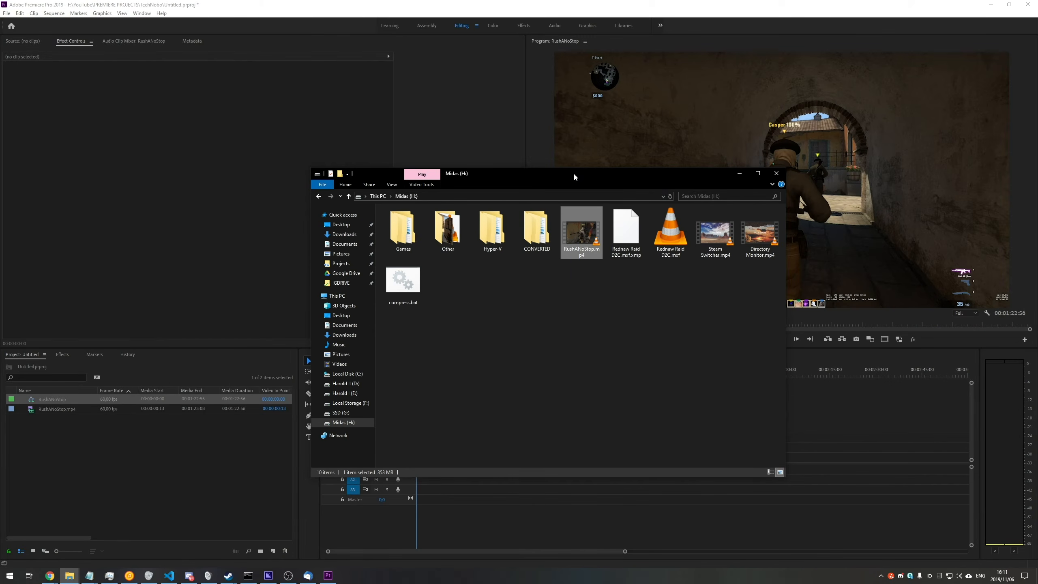
{"action": "left_click_drag", "start_coordinate": [574, 172], "coordinate": [572, 175]}
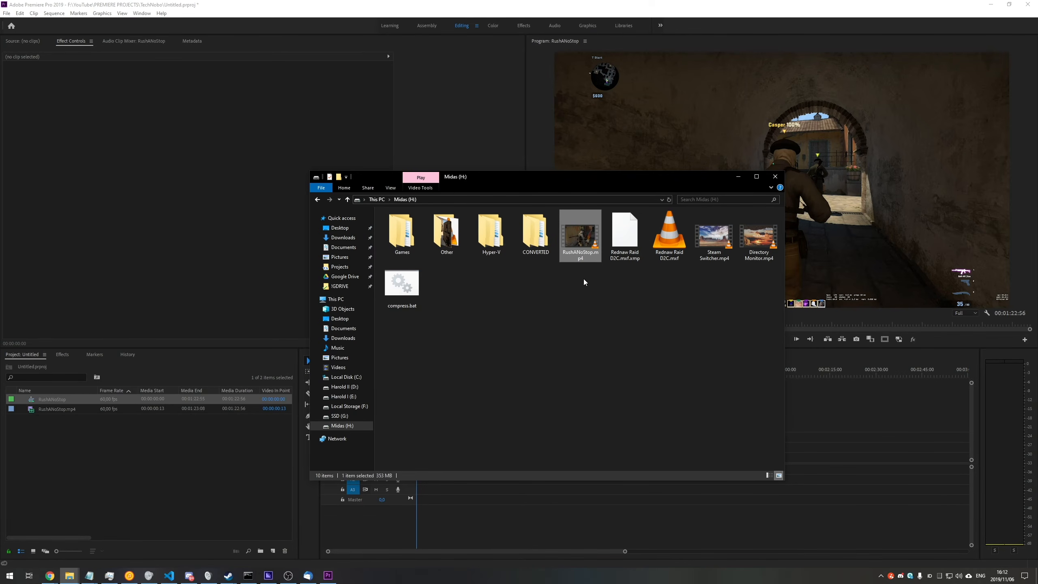
{"action": "left_click_drag", "start_coordinate": [566, 179], "coordinate": [564, 176]}
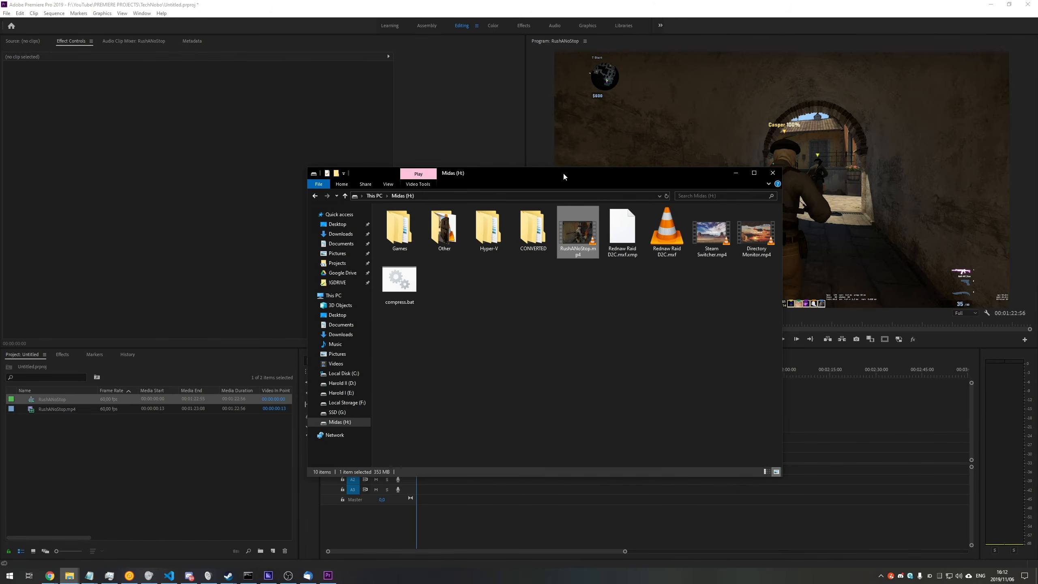
{"action": "left_click", "coordinate": [736, 173]}
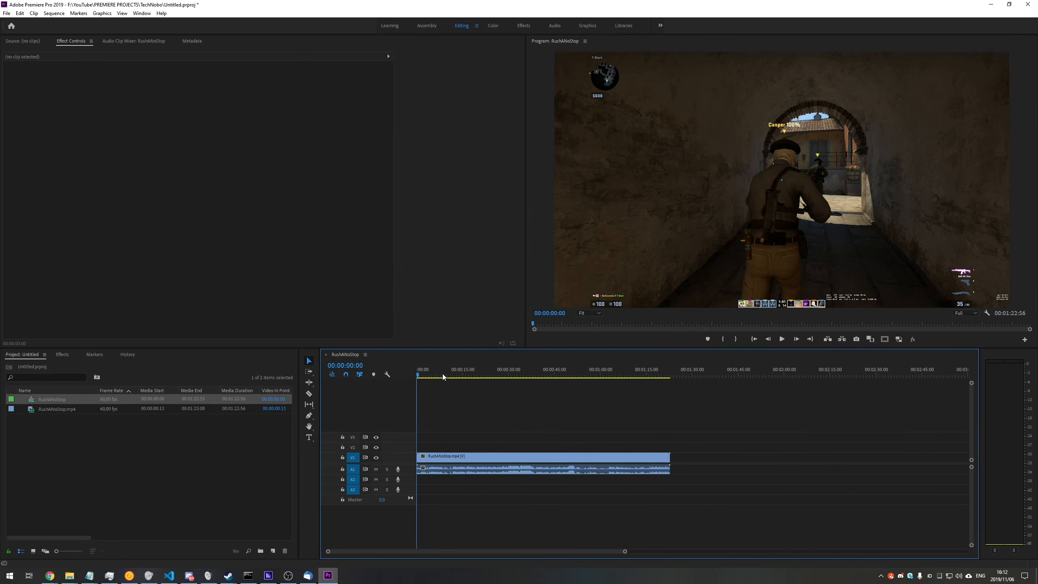